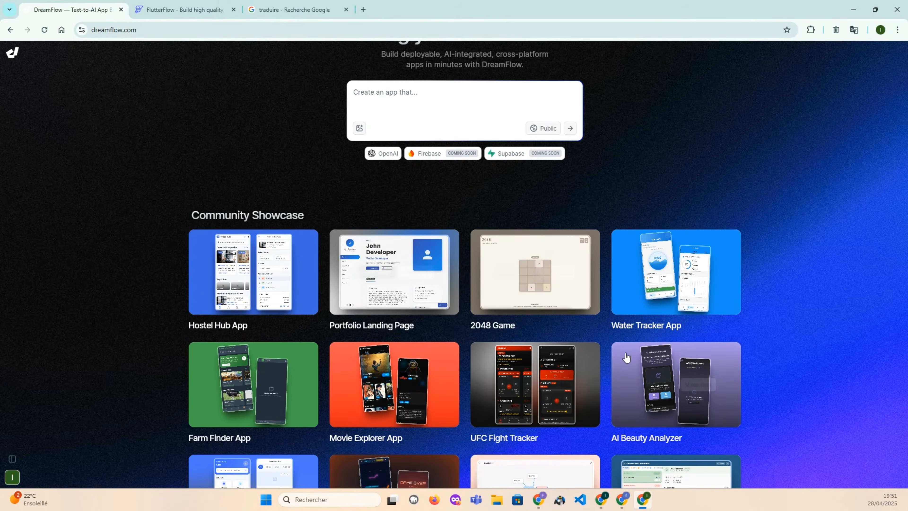
Open the UFC Fight Tracker app from the community showcase, view its Events, Fighters and Predictions pages, and return to the showcase
{"action": "scroll", "coordinate": [806, 377], "scroll_direction": "up", "scroll_amount": 3}
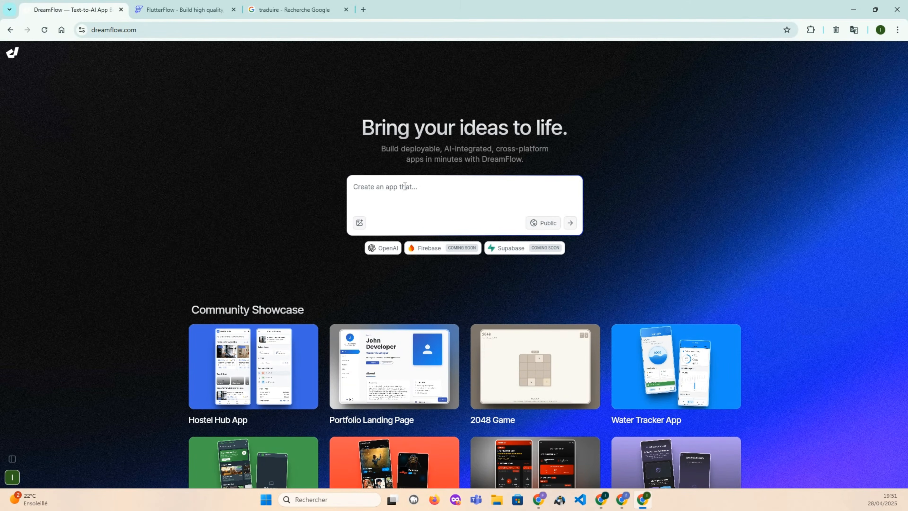
{"action": "scroll", "coordinate": [805, 343], "scroll_direction": "down", "scroll_amount": 5}
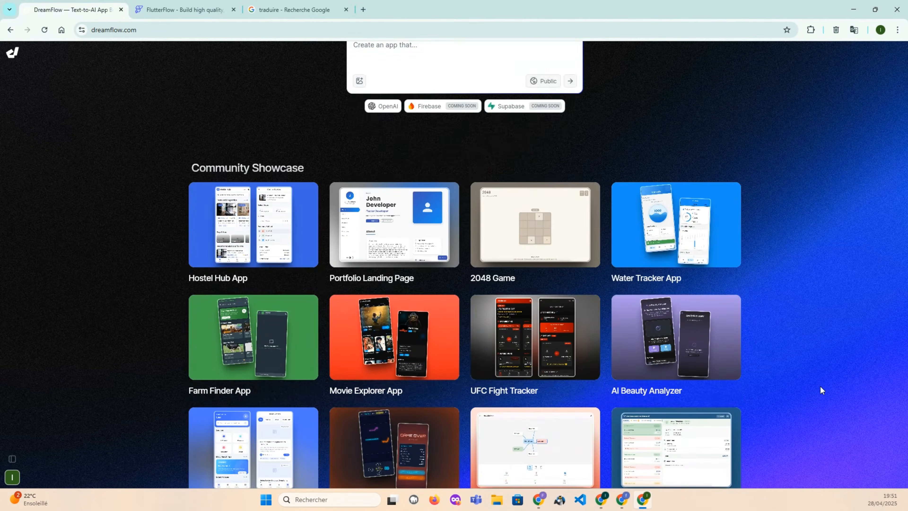
{"action": "scroll", "coordinate": [814, 383], "scroll_direction": "down", "scroll_amount": 3}
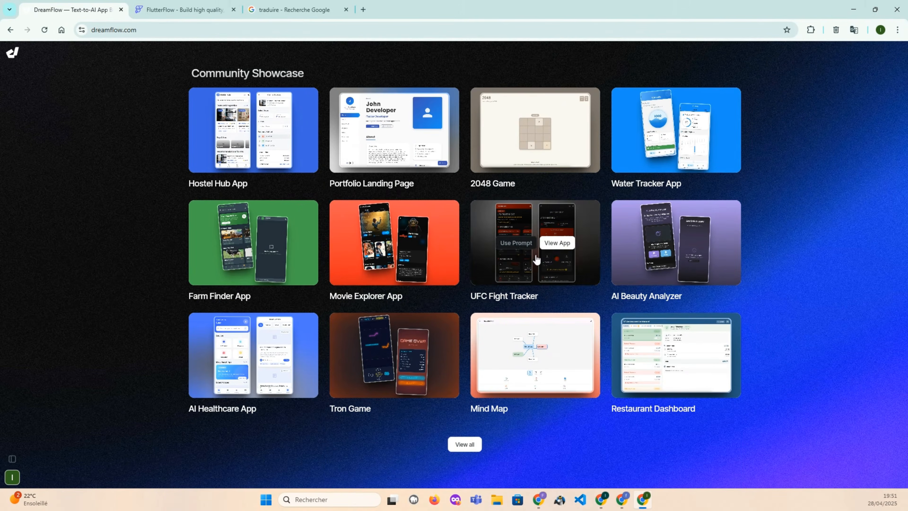
{"action": "left_click", "coordinate": [551, 246]}
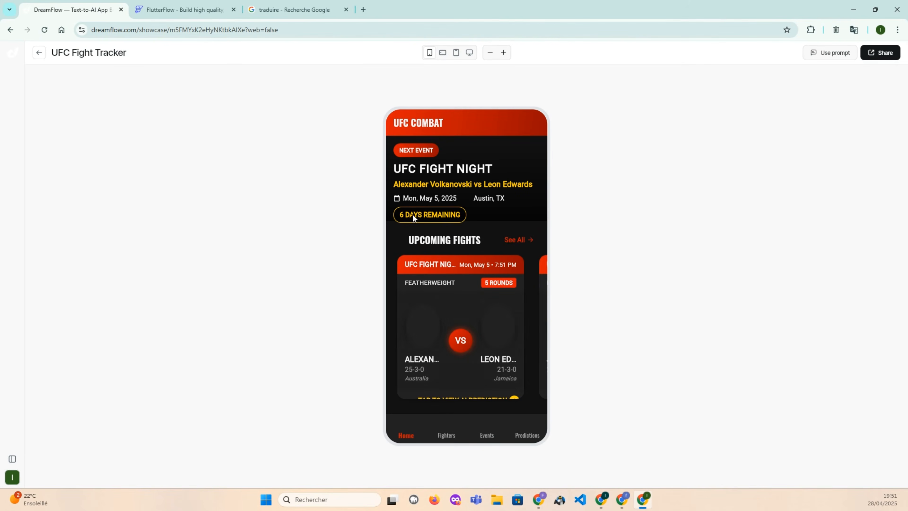
{"action": "left_click", "coordinate": [488, 436]}
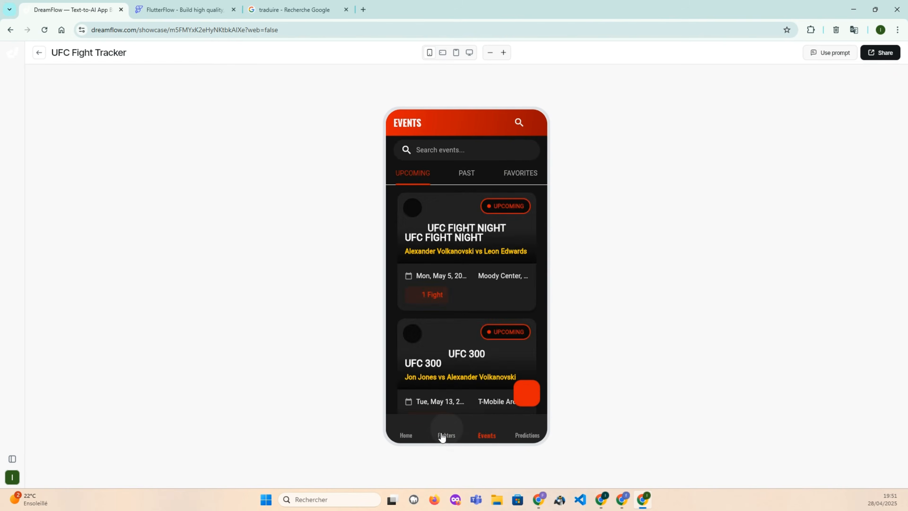
{"action": "left_click", "coordinate": [444, 435]}
{"action": "left_click", "coordinate": [519, 435]}
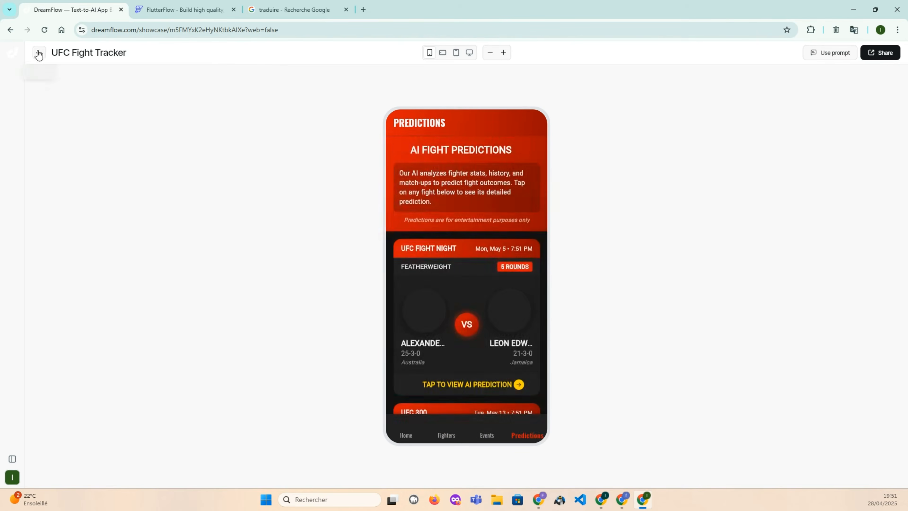
{"action": "left_click", "coordinate": [39, 53]}
Open the complete community showcase and browse through the listed apps
{"action": "scroll", "coordinate": [529, 358], "scroll_direction": "down", "scroll_amount": 6}
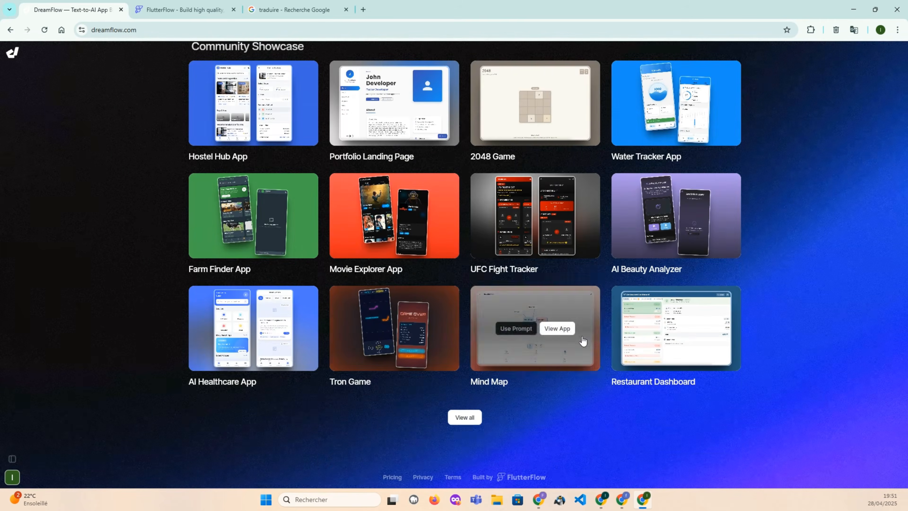
{"action": "left_click", "coordinate": [465, 417]}
{"action": "scroll", "coordinate": [544, 379], "scroll_direction": "down", "scroll_amount": 7}
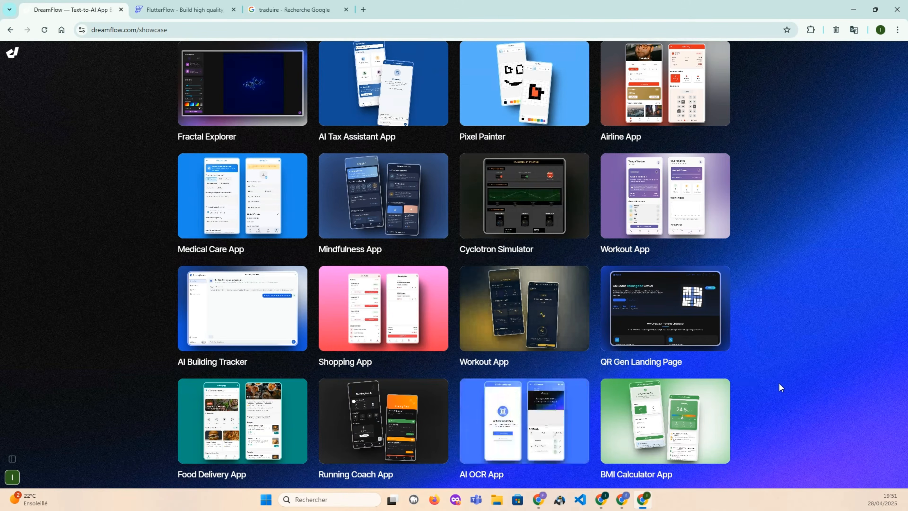
{"action": "scroll", "coordinate": [780, 387], "scroll_direction": "down", "scroll_amount": 5}
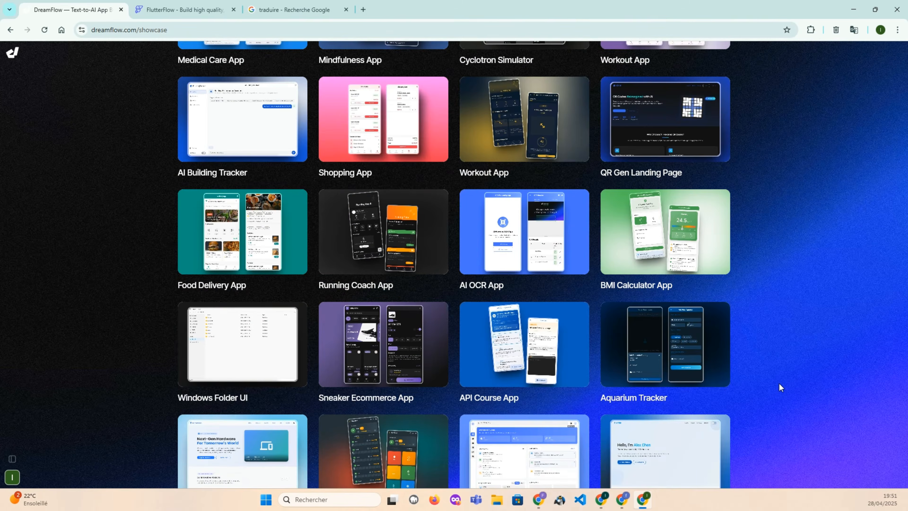
{"action": "scroll", "coordinate": [779, 383], "scroll_direction": "down", "scroll_amount": 4}
{"action": "scroll", "coordinate": [663, 394], "scroll_direction": "down", "scroll_amount": 2}
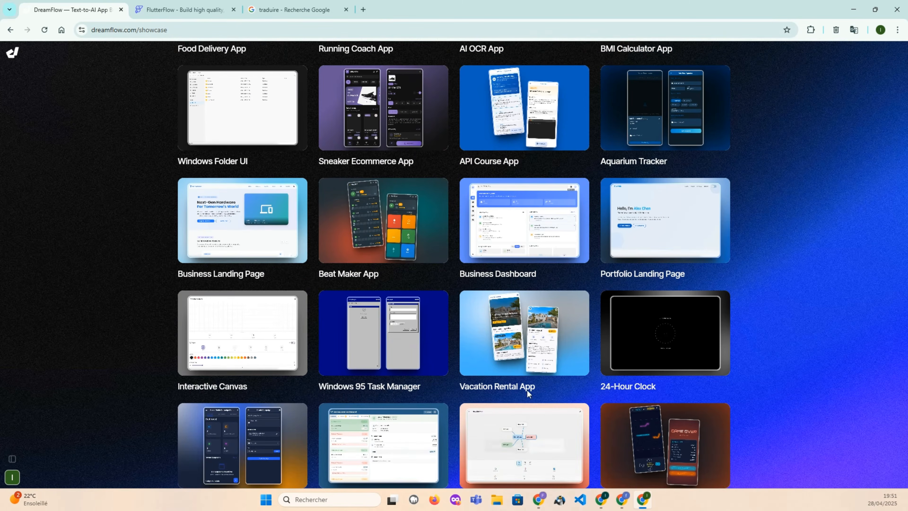
Open the Vacation Rental App preview, look through its page down to the contact section, and leave the preview
{"action": "left_click", "coordinate": [547, 331]}
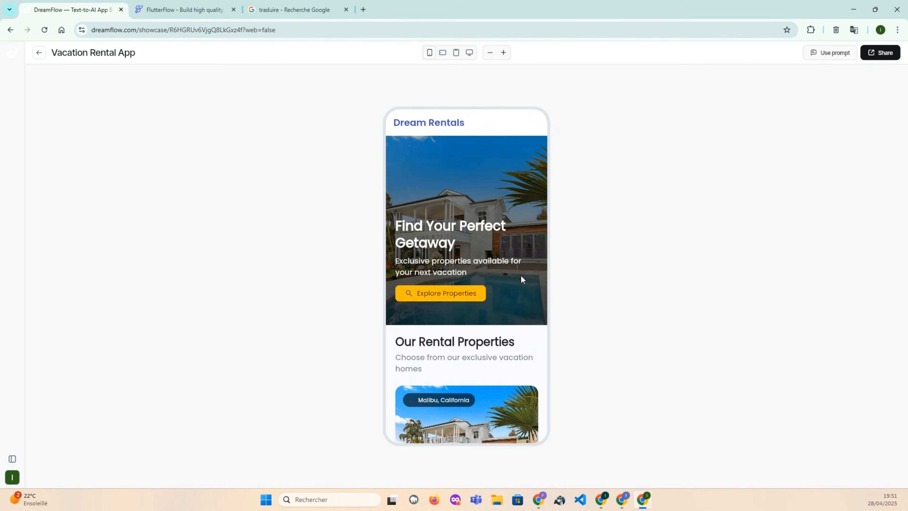
{"action": "scroll", "coordinate": [516, 295], "scroll_direction": "down", "scroll_amount": 5}
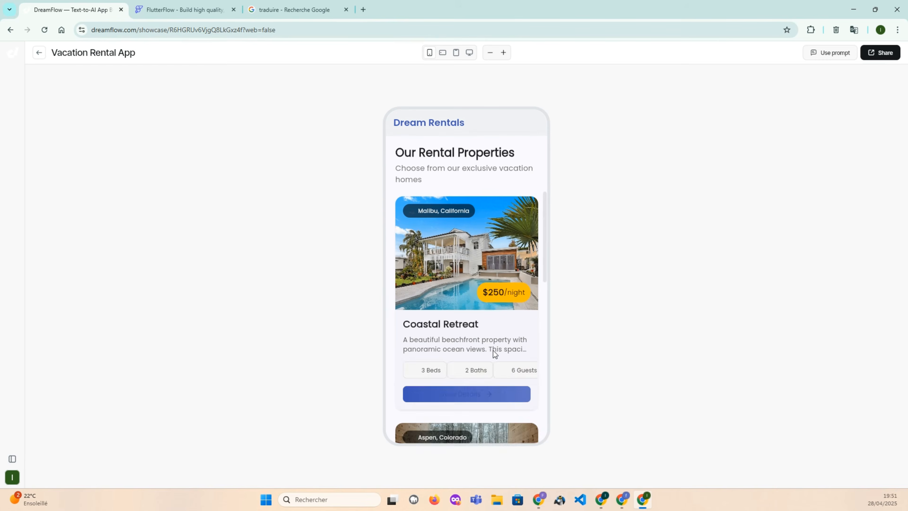
{"action": "scroll", "coordinate": [492, 324], "scroll_direction": "down", "scroll_amount": 3}
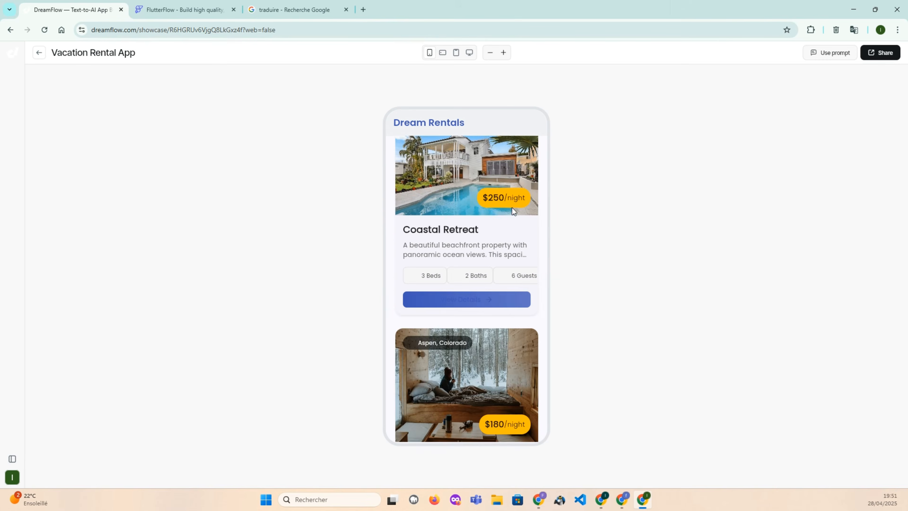
{"action": "scroll", "coordinate": [486, 350], "scroll_direction": "down", "scroll_amount": 5}
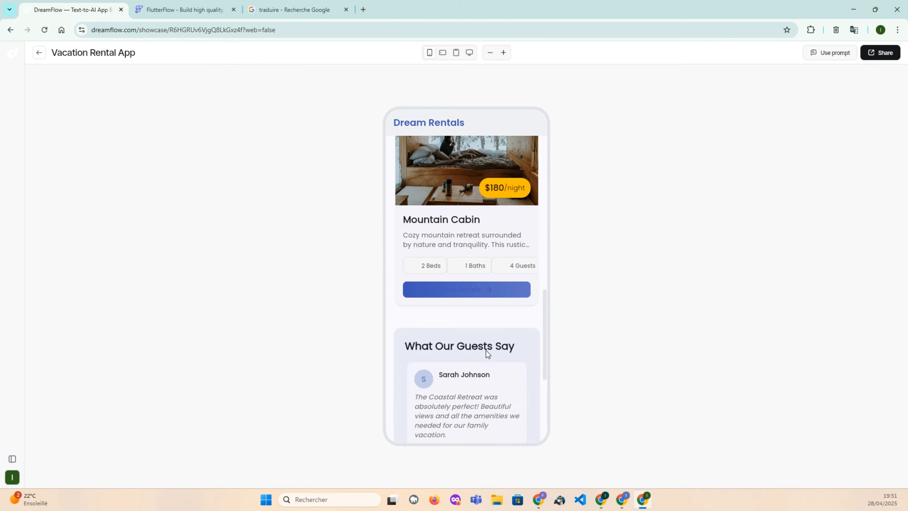
{"action": "scroll", "coordinate": [486, 350], "scroll_direction": "down", "scroll_amount": 3}
{"action": "scroll", "coordinate": [486, 351], "scroll_direction": "down", "scroll_amount": 2}
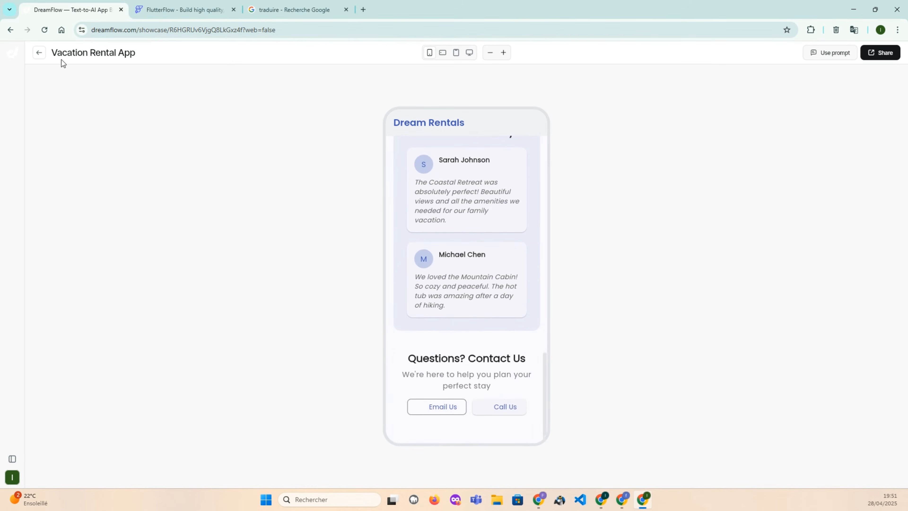
{"action": "left_click", "coordinate": [39, 53]}
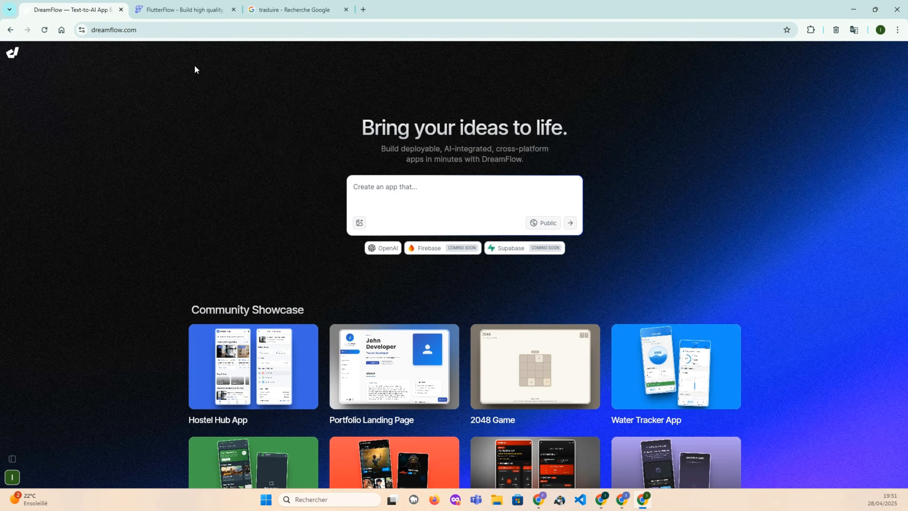
Look at the FlutterFlow website, and back in DreamFlow check the Supabase and Firebase integration notes under the app prompt
{"action": "left_click", "coordinate": [176, 11]}
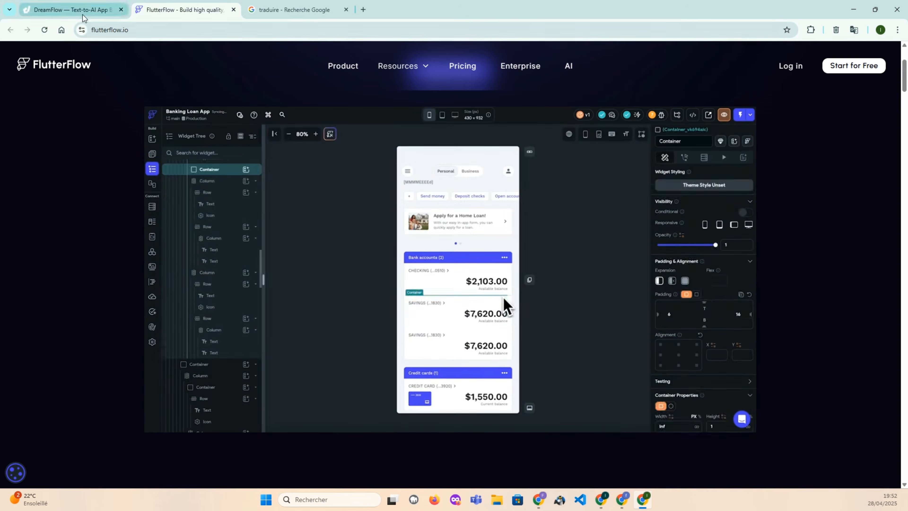
{"action": "left_click", "coordinate": [71, 9]}
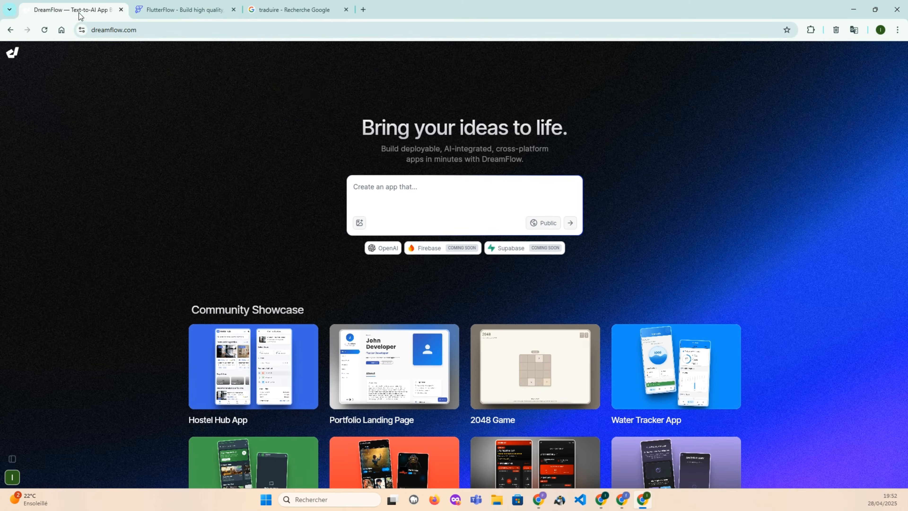
{"action": "left_click", "coordinate": [389, 190]}
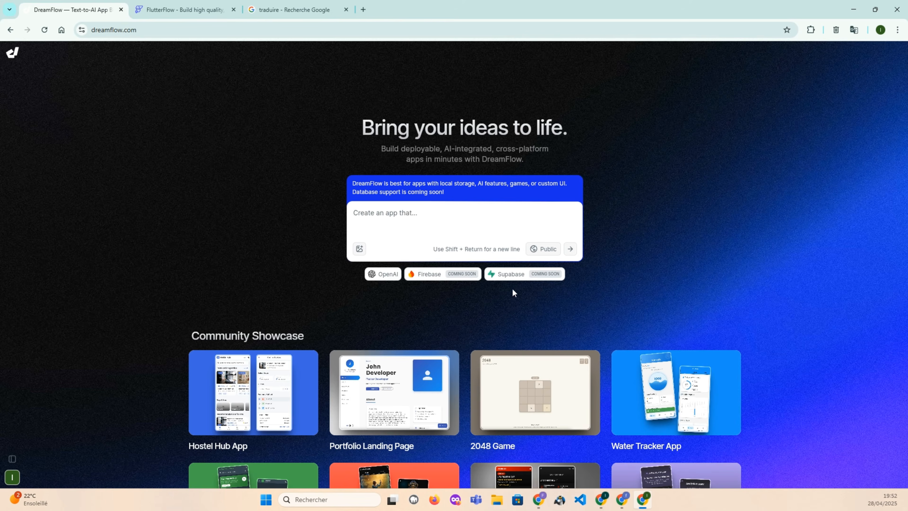
{"action": "mouse_move", "coordinate": [508, 281]}
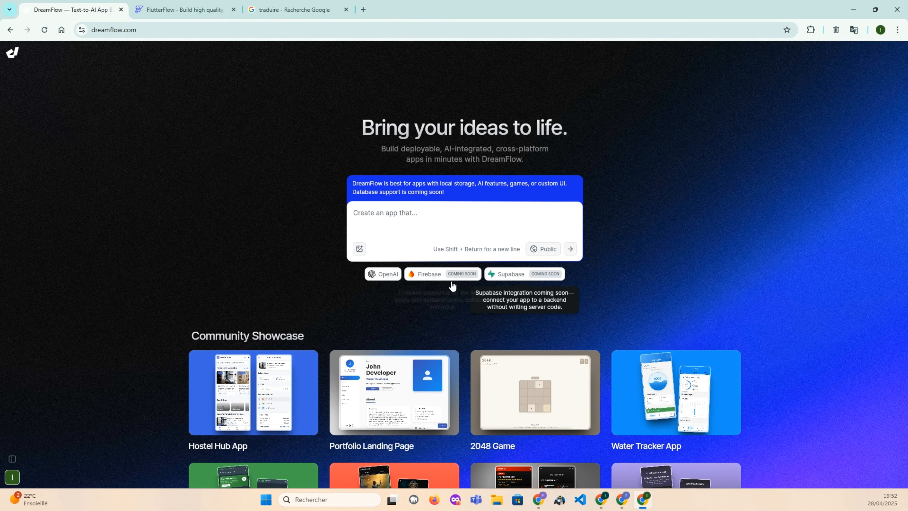
{"action": "mouse_move", "coordinate": [430, 281]}
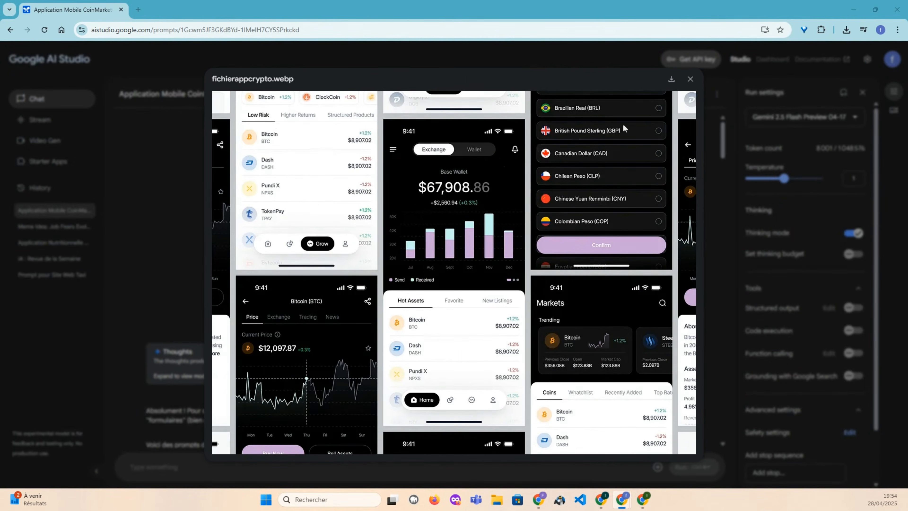
Close the fichierappcrypto.webp preview and review the generated interface prompts for the CoinMarketCap mobile app
{"action": "left_click", "coordinate": [689, 79]}
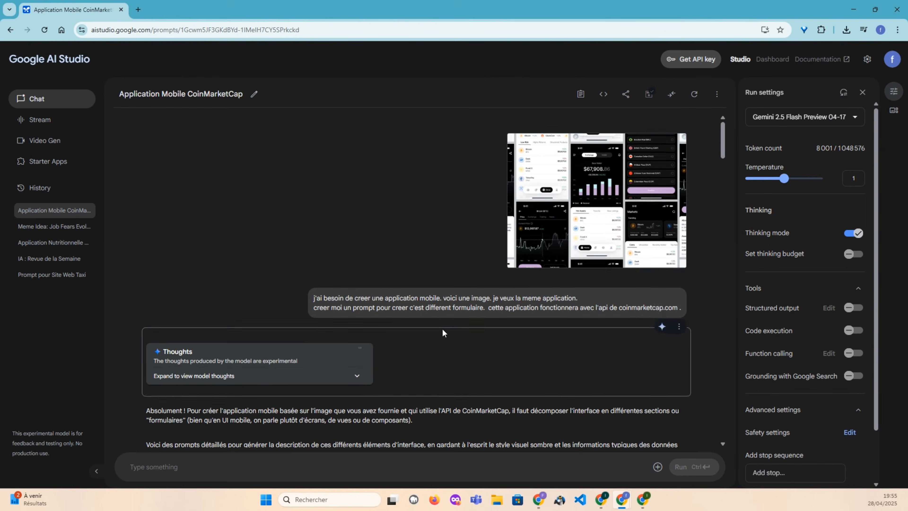
{"action": "scroll", "coordinate": [458, 340], "scroll_direction": "down", "scroll_amount": 5}
{"action": "scroll", "coordinate": [360, 310], "scroll_direction": "down", "scroll_amount": 4}
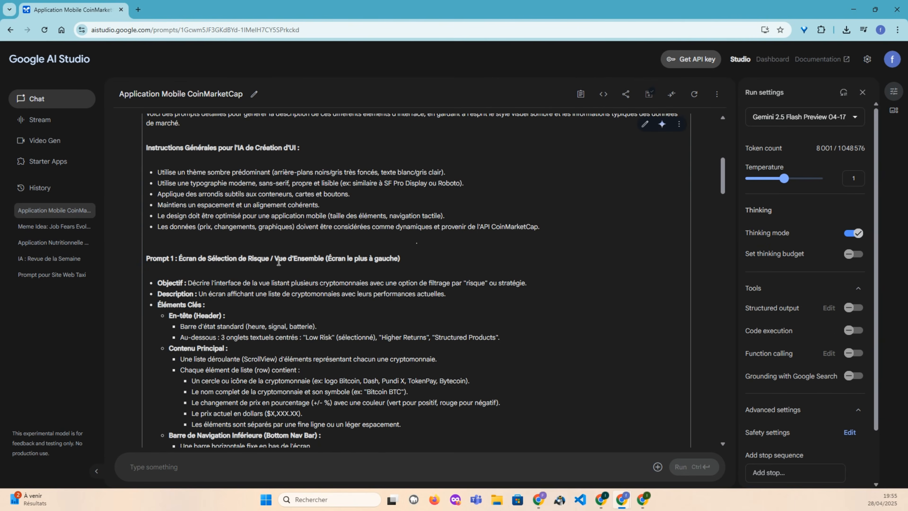
{"action": "scroll", "coordinate": [318, 329], "scroll_direction": "down", "scroll_amount": 8}
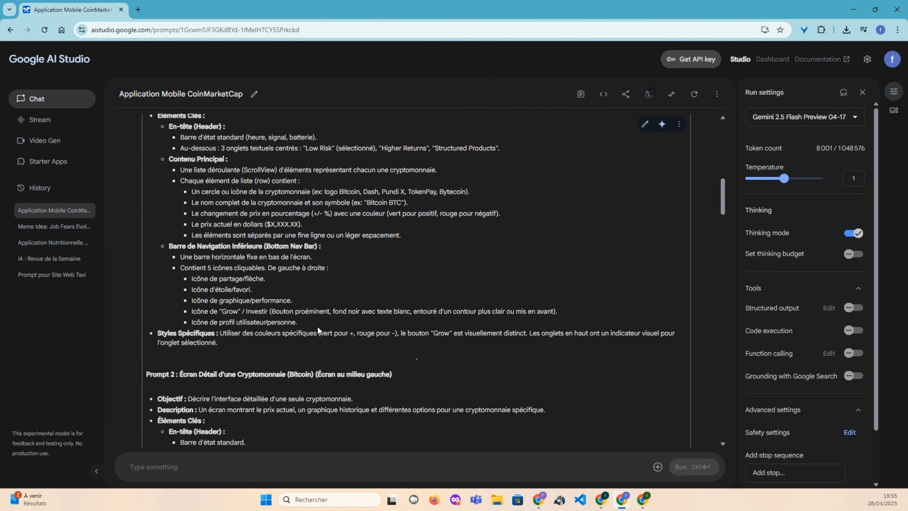
{"action": "scroll", "coordinate": [319, 329], "scroll_direction": "down", "scroll_amount": 5}
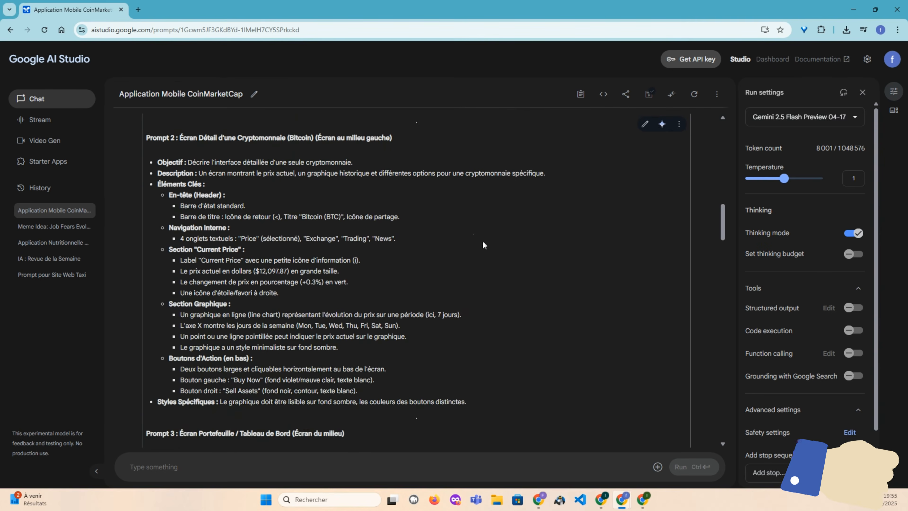
{"action": "scroll", "coordinate": [348, 303], "scroll_direction": "down", "scroll_amount": 5}
{"action": "scroll", "coordinate": [347, 302], "scroll_direction": "up", "scroll_amount": 12}
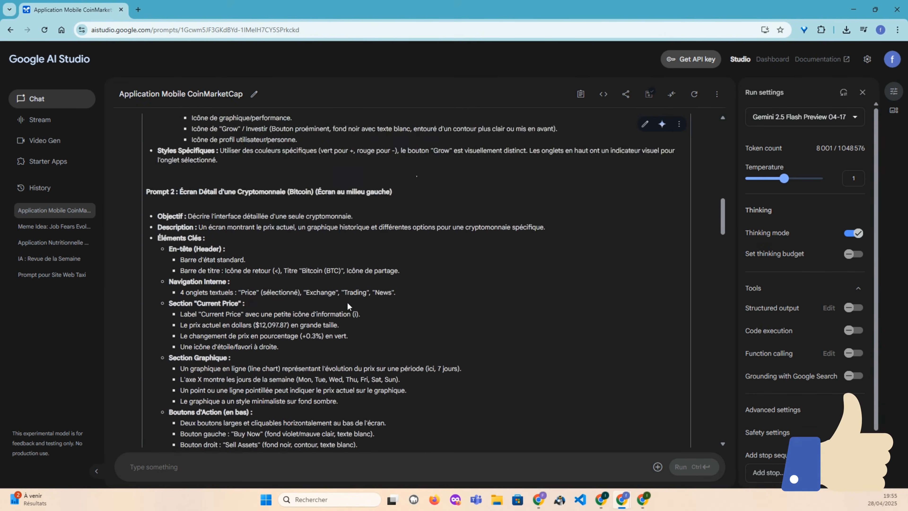
{"action": "scroll", "coordinate": [347, 302], "scroll_direction": "up", "scroll_amount": 13}
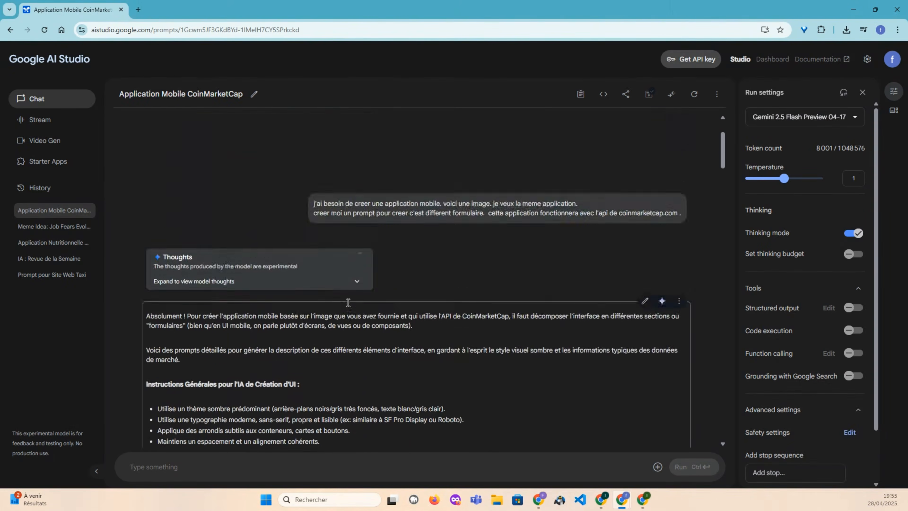
{"action": "scroll", "coordinate": [346, 302], "scroll_direction": "up", "scroll_amount": 3}
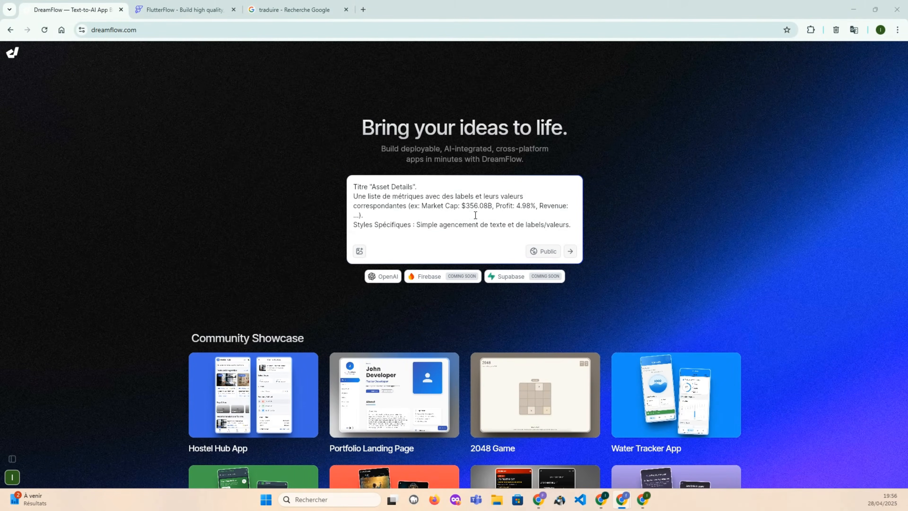
Insert "Creer moi une application mobile de gestion de cryptomonnaies.Voici le prompt détaillé :" at the start of the pasted prompt and submit it
{"action": "left_click", "coordinate": [400, 197]}
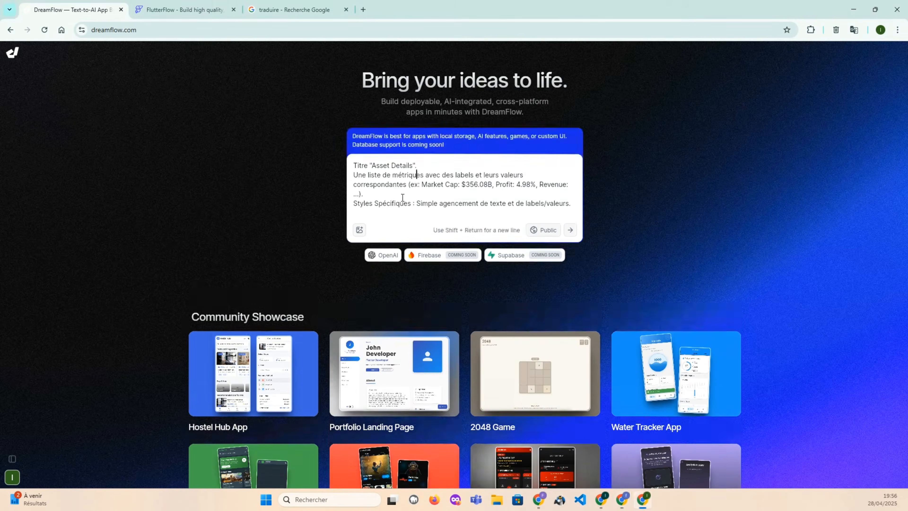
{"action": "scroll", "coordinate": [398, 199], "scroll_direction": "down", "scroll_amount": 5}
{"action": "scroll", "coordinate": [395, 168], "scroll_direction": "up", "scroll_amount": 5}
{"action": "scroll", "coordinate": [455, 250], "scroll_direction": "up", "scroll_amount": 4}
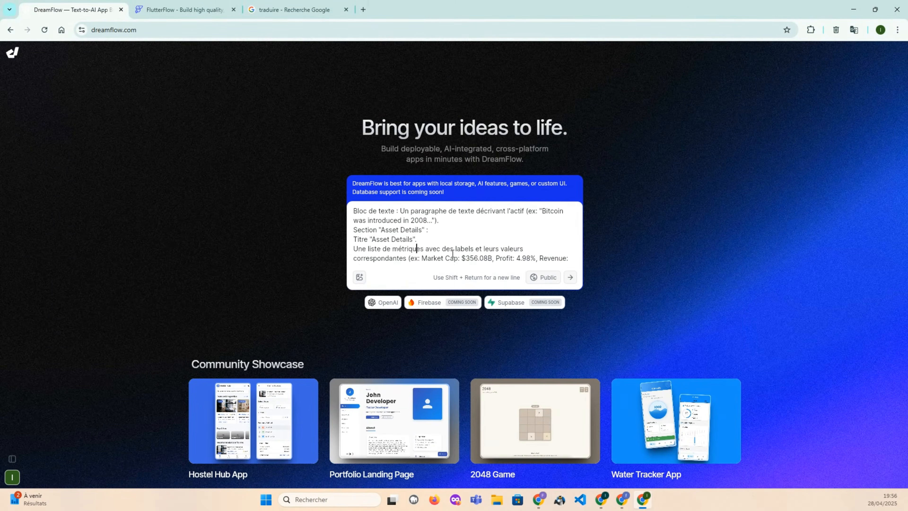
{"action": "scroll", "coordinate": [450, 250], "scroll_direction": "up", "scroll_amount": 10}
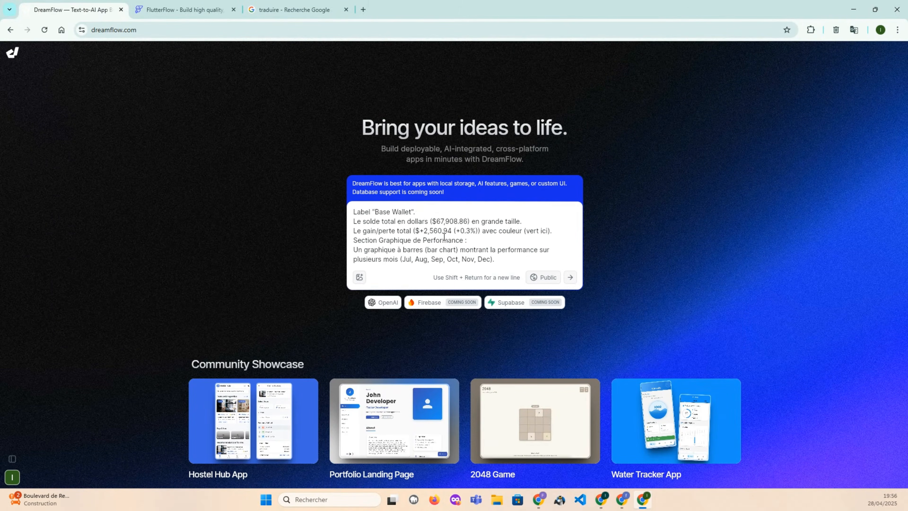
{"action": "scroll", "coordinate": [444, 237], "scroll_direction": "up", "scroll_amount": 8}
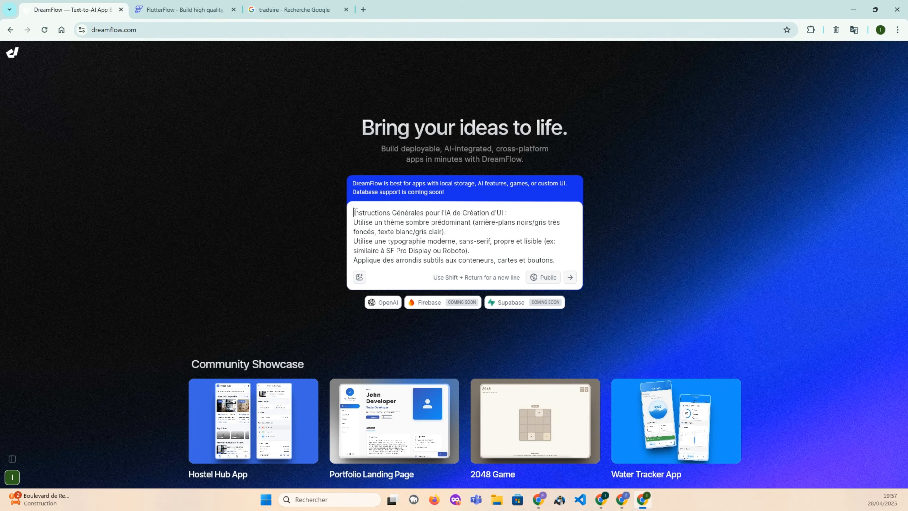
{"action": "type", "text": "Creer moi une application mobile de gestion de cryptomonnaies.Voici le prompt détaillé :"}
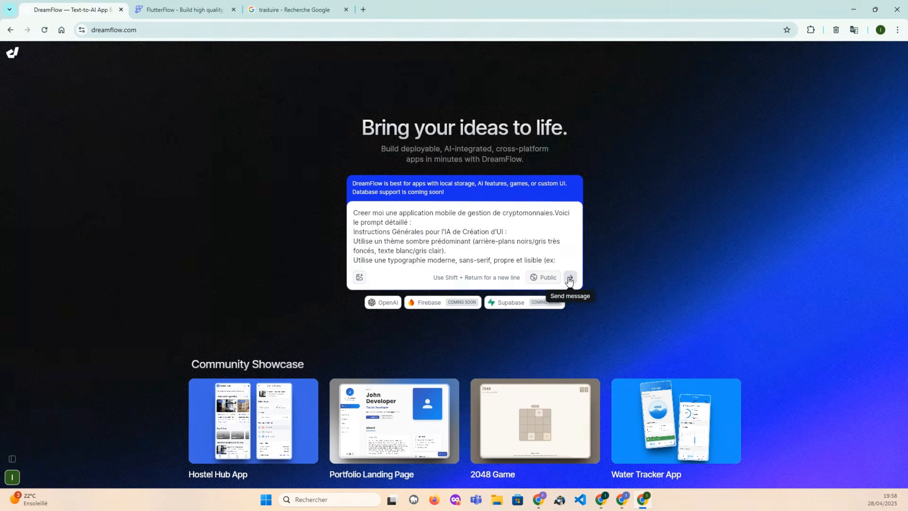
{"action": "left_click", "coordinate": [570, 278]}
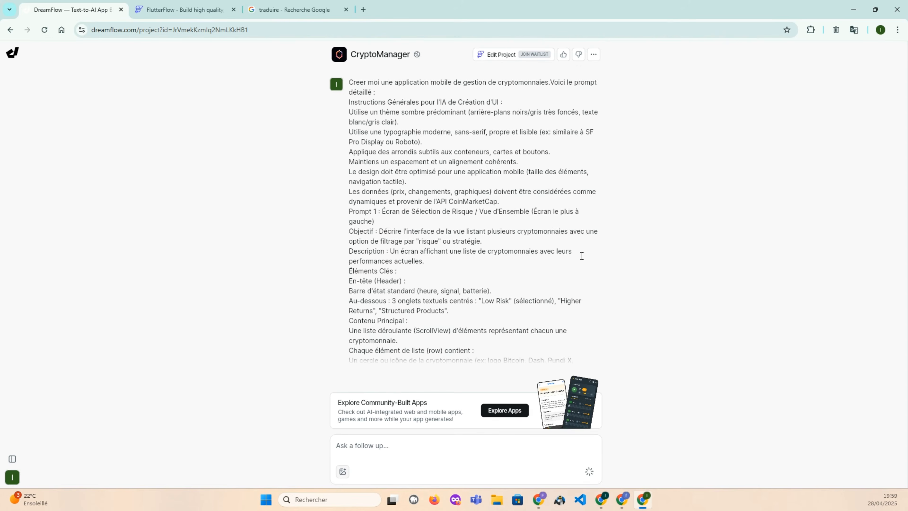
{"action": "scroll", "coordinate": [536, 250], "scroll_direction": "down", "scroll_amount": 3}
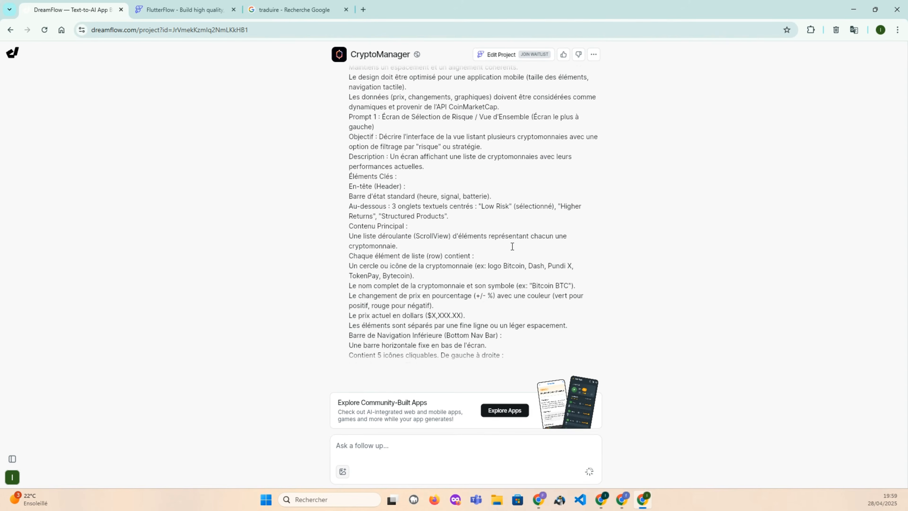
Review the submitted French prompt in the chat, from the screen descriptions to the generated CryptoManager reply, and leave the projects sidebar
{"action": "scroll", "coordinate": [512, 246], "scroll_direction": "down", "scroll_amount": 3}
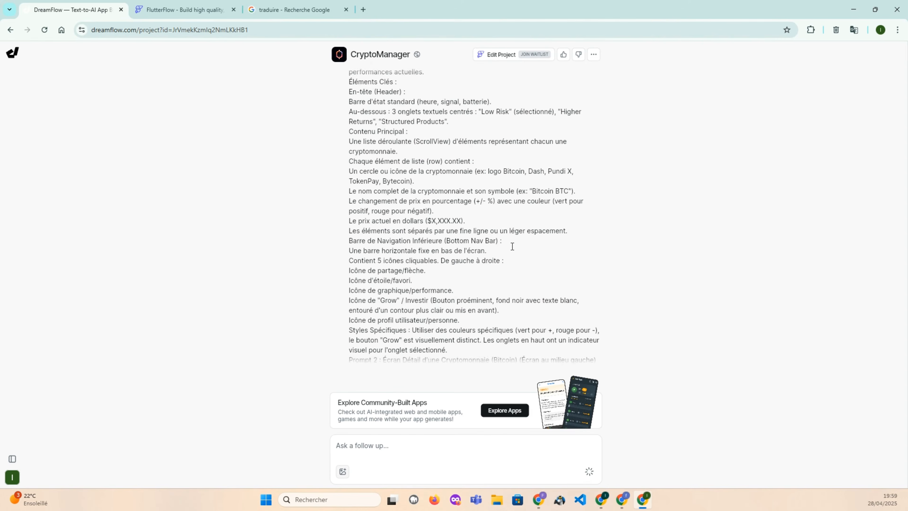
{"action": "scroll", "coordinate": [511, 246], "scroll_direction": "down", "scroll_amount": 2}
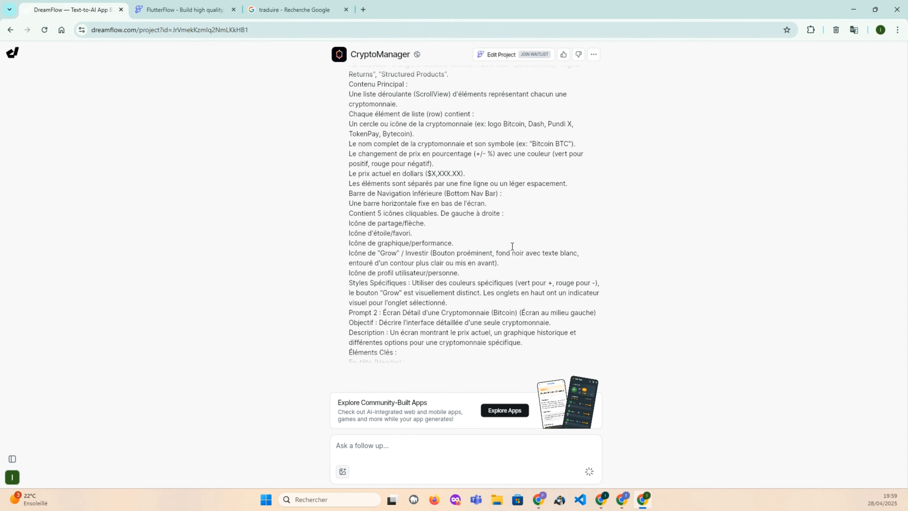
{"action": "scroll", "coordinate": [512, 246], "scroll_direction": "down", "scroll_amount": 3}
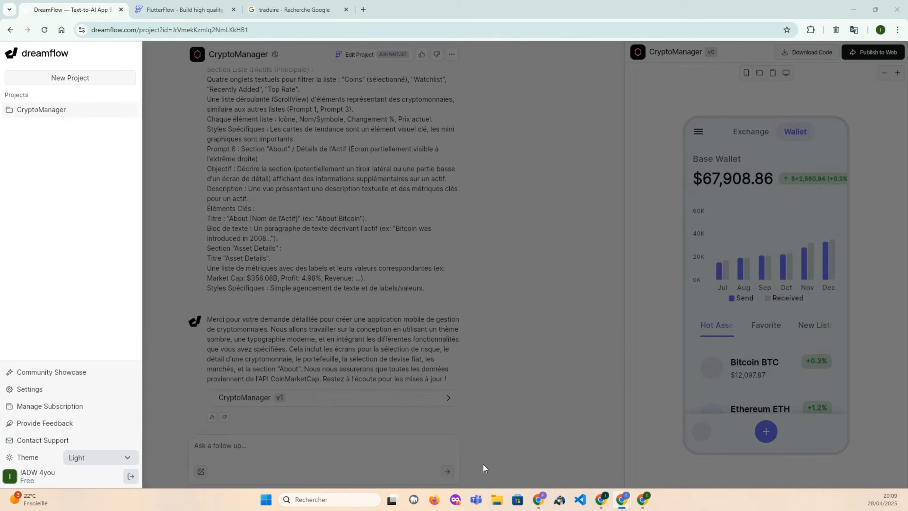
{"action": "left_click", "coordinate": [588, 398]}
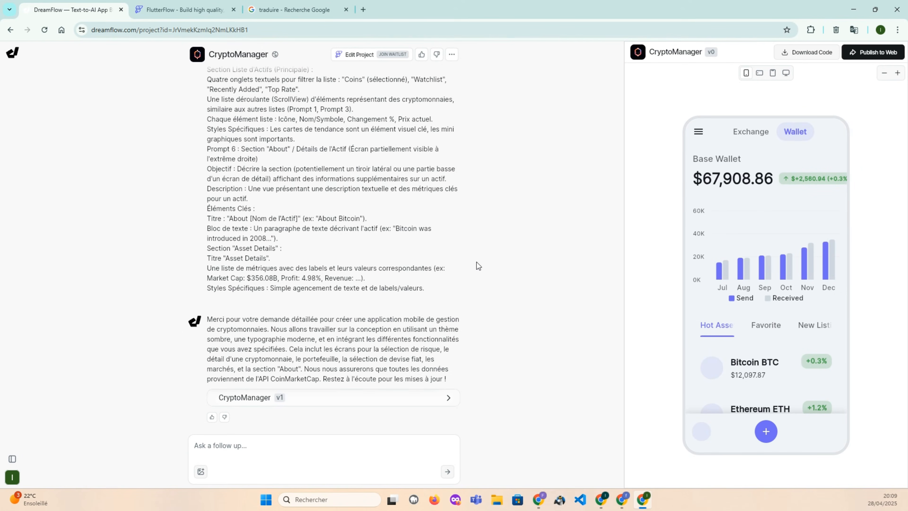
{"action": "scroll", "coordinate": [439, 254], "scroll_direction": "up", "scroll_amount": 5}
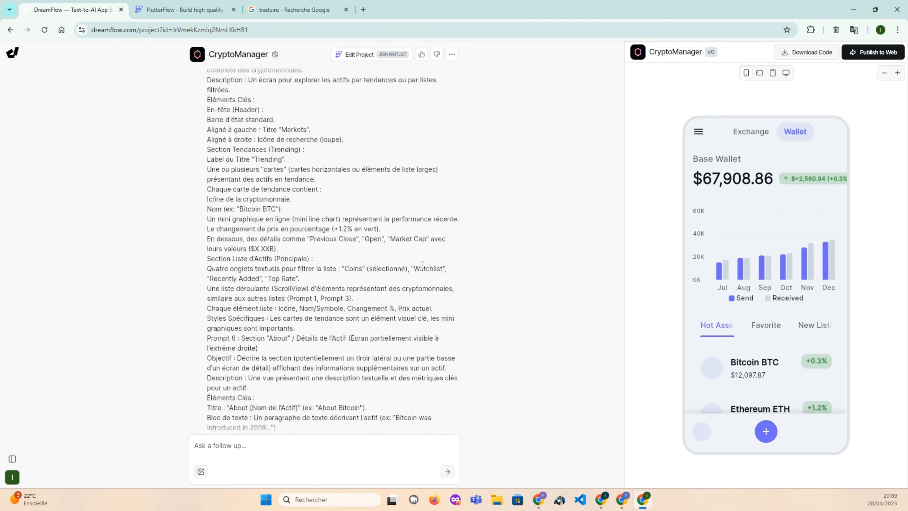
{"action": "scroll", "coordinate": [422, 265], "scroll_direction": "up", "scroll_amount": 5}
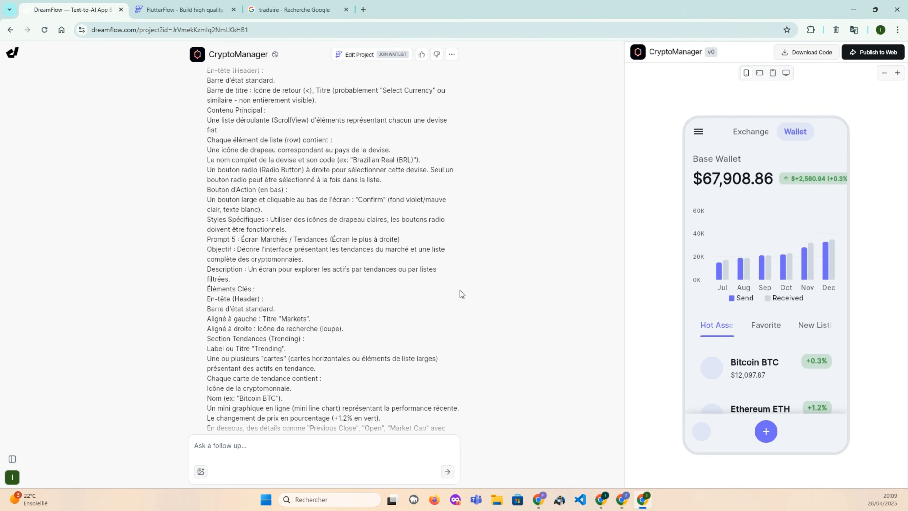
{"action": "scroll", "coordinate": [454, 289], "scroll_direction": "up", "scroll_amount": 7}
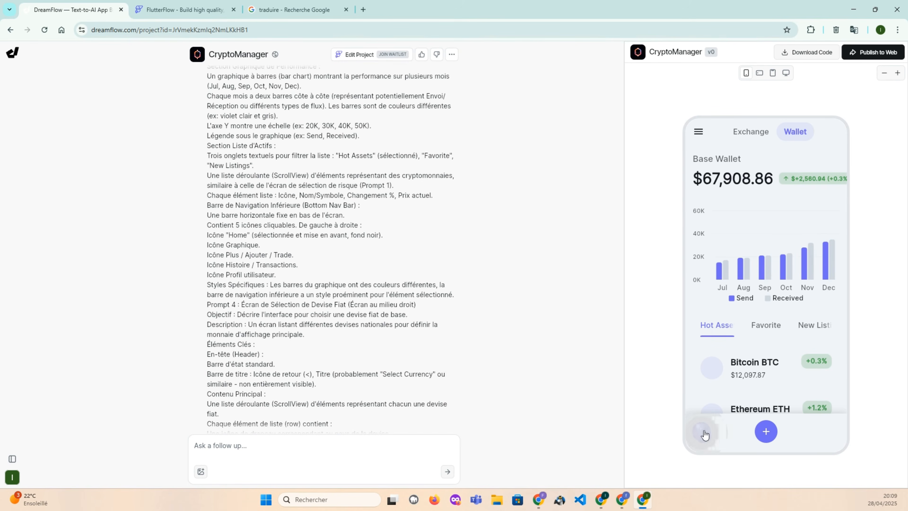
Open the Markets screen in the CryptoManager preview and look through its Coins list
{"action": "left_click", "coordinate": [729, 433]}
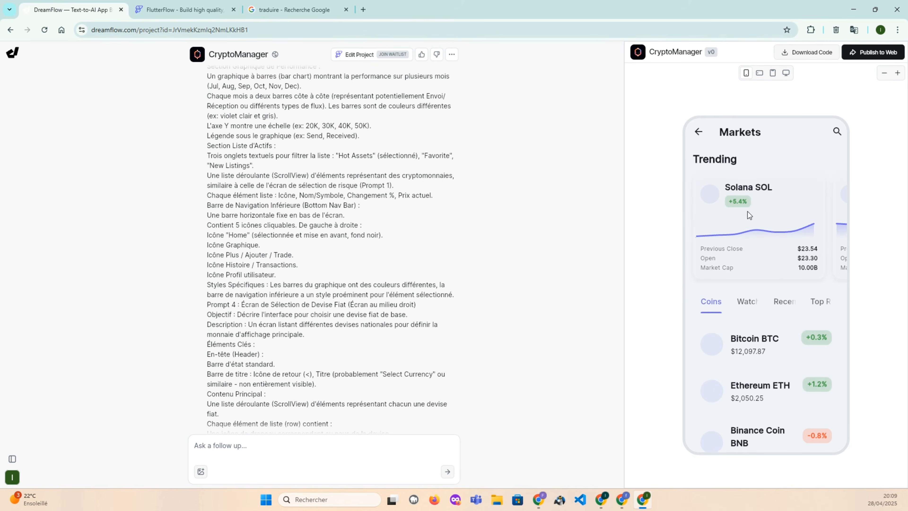
{"action": "mouse_move", "coordinate": [770, 230]}
{"action": "scroll", "coordinate": [759, 349], "scroll_direction": "down", "scroll_amount": 1}
{"action": "scroll", "coordinate": [766, 350], "scroll_direction": "up", "scroll_amount": 1}
{"action": "scroll", "coordinate": [785, 401], "scroll_direction": "down", "scroll_amount": 7}
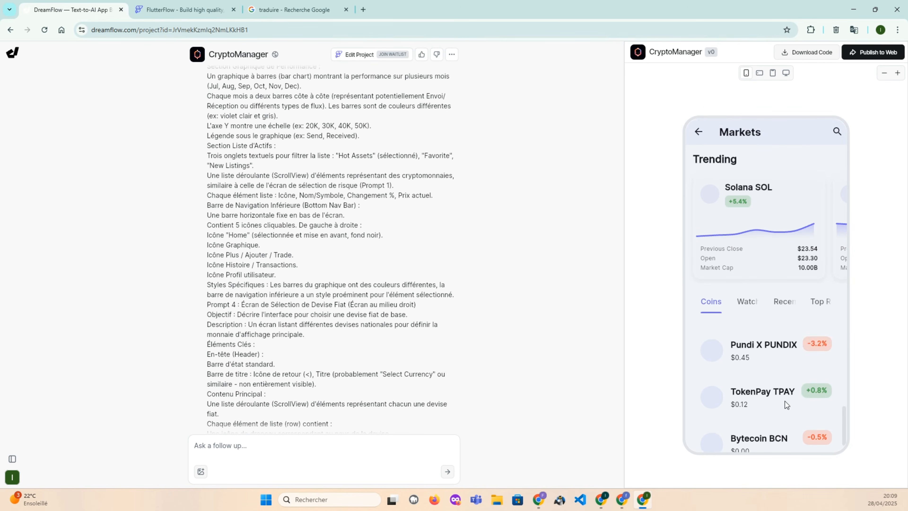
{"action": "scroll", "coordinate": [739, 441], "scroll_direction": "up", "scroll_amount": 5}
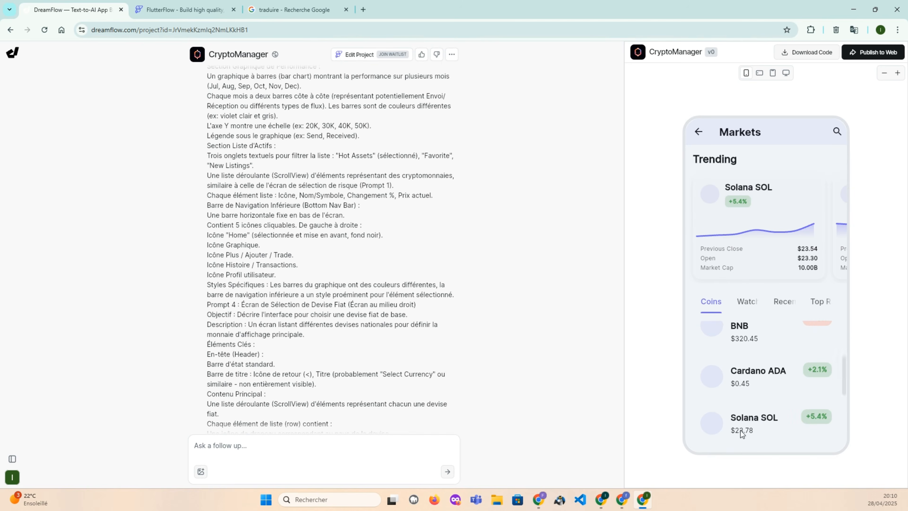
Open the Dash (DASH) detail page, inspect Wednesday's point on the price chart, and try Buy Now and Sell Assets
{"action": "left_click", "coordinate": [741, 430]}
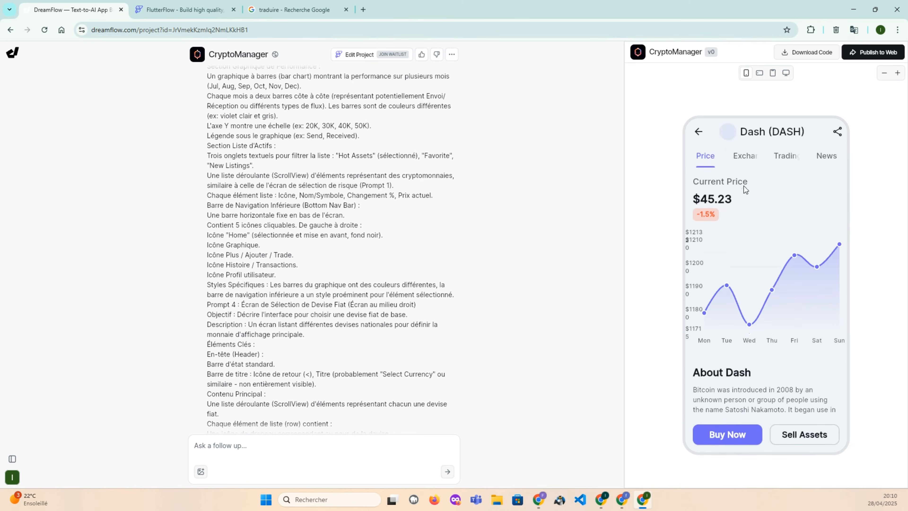
{"action": "mouse_move", "coordinate": [756, 325]}
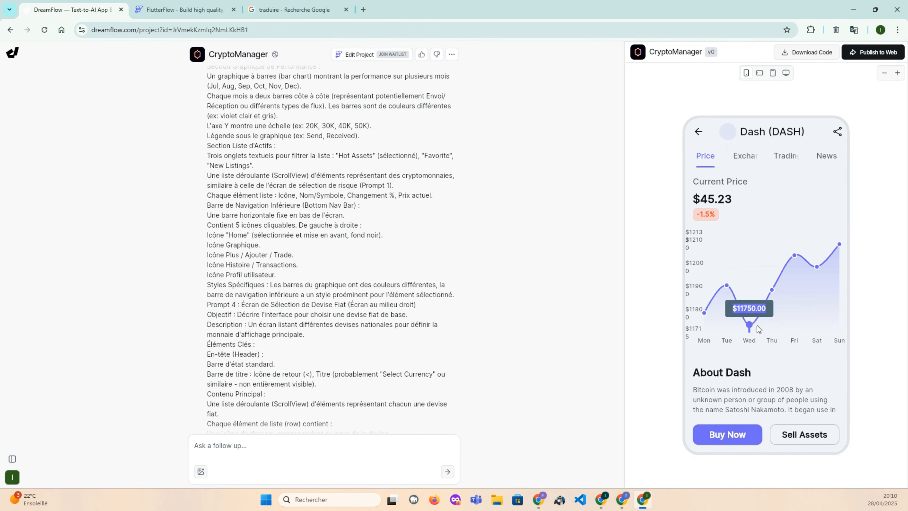
{"action": "double_click", "coordinate": [751, 307]}
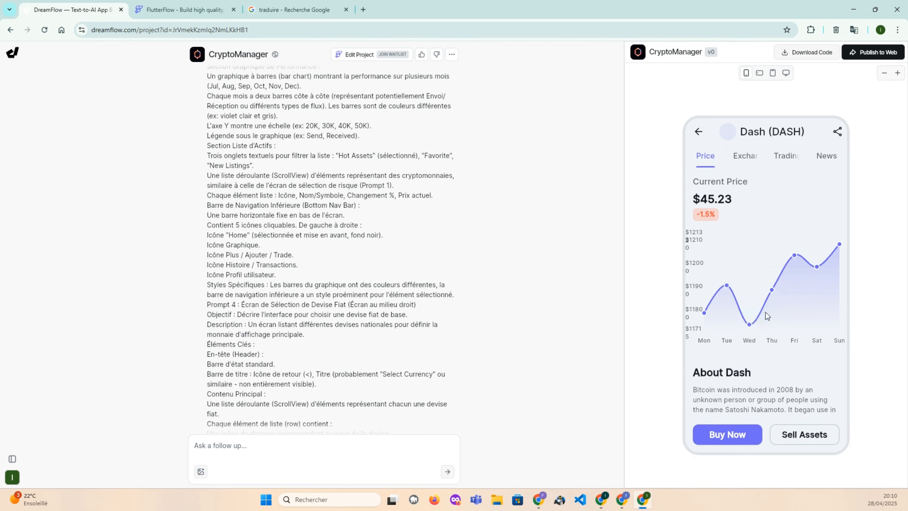
{"action": "left_click", "coordinate": [729, 432]}
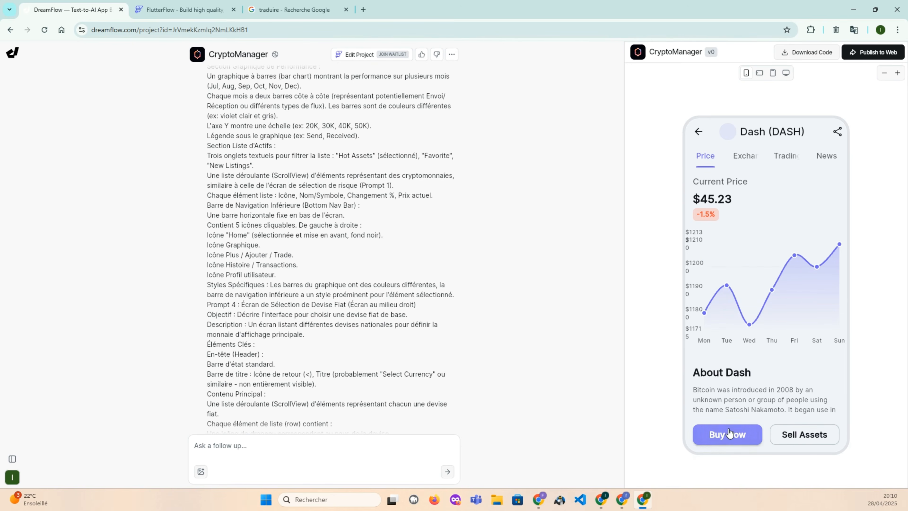
{"action": "left_click", "coordinate": [791, 431]}
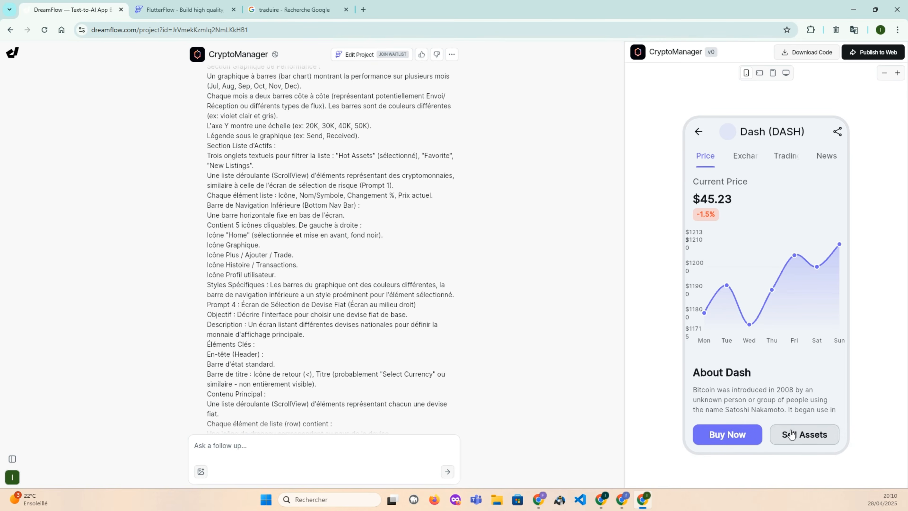
Check Dash's Exchange and Trading sections, and return through Markets to the wallet screen
{"action": "left_click", "coordinate": [745, 162]}
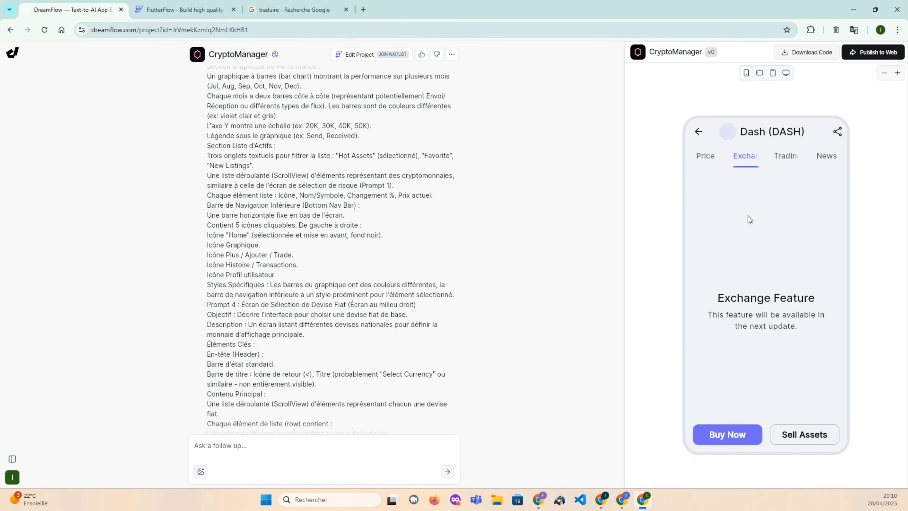
{"action": "left_click", "coordinate": [784, 159]}
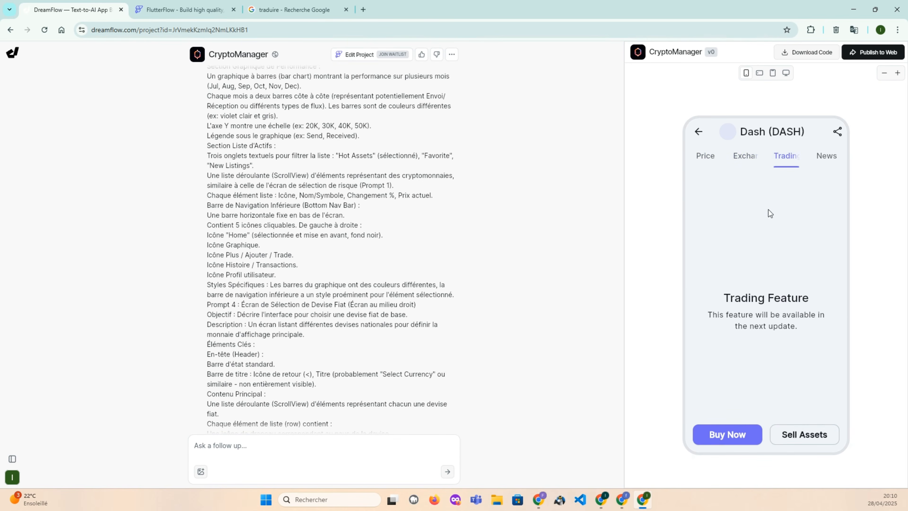
{"action": "left_click", "coordinate": [700, 140]}
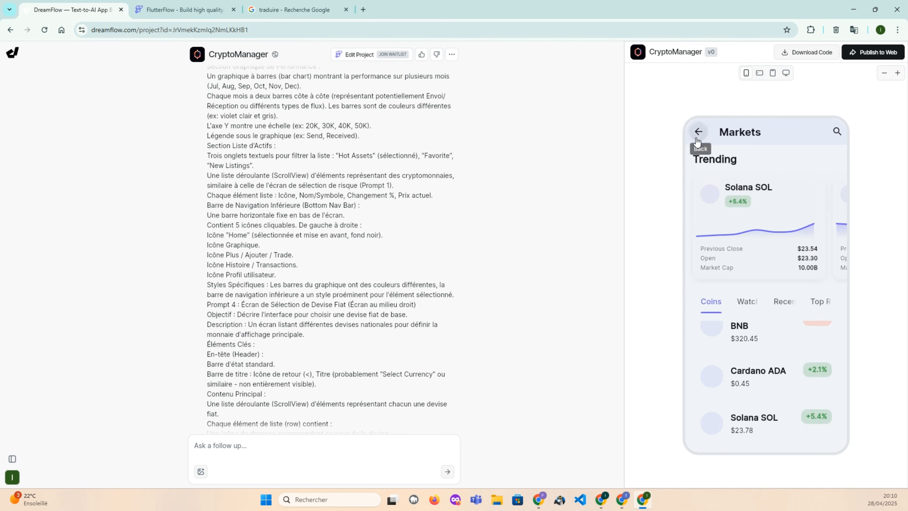
{"action": "left_click", "coordinate": [698, 132]}
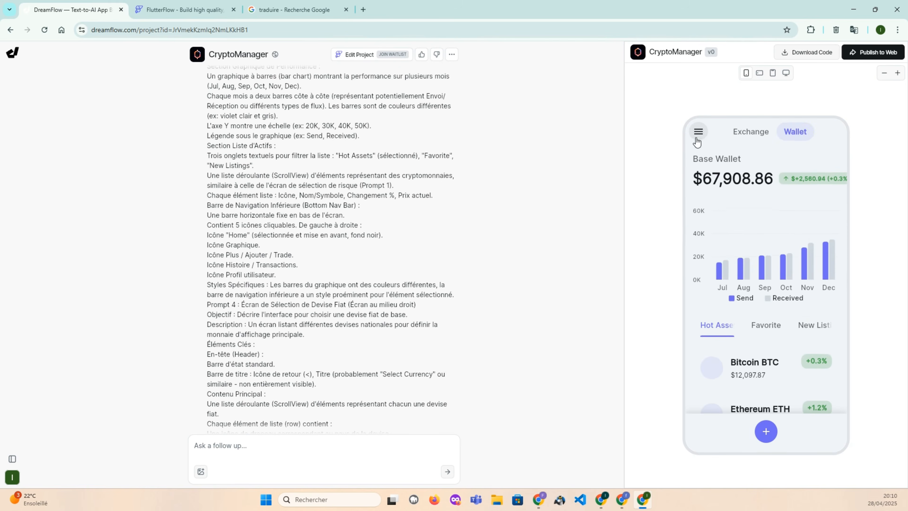
Try the wallet's plus action, view the Bitcoin (BTC) detail page, and return to the wallet
{"action": "left_click", "coordinate": [765, 433]}
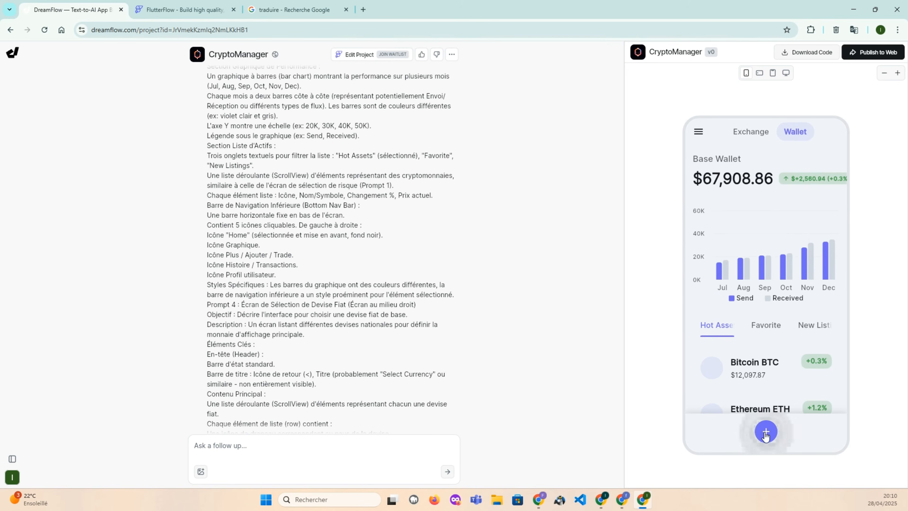
{"action": "left_click", "coordinate": [768, 360]}
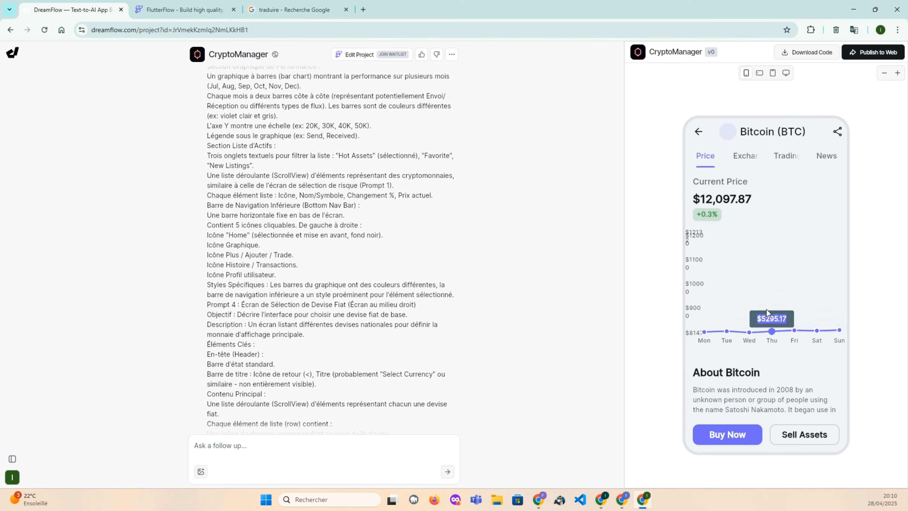
{"action": "left_click", "coordinate": [698, 132]}
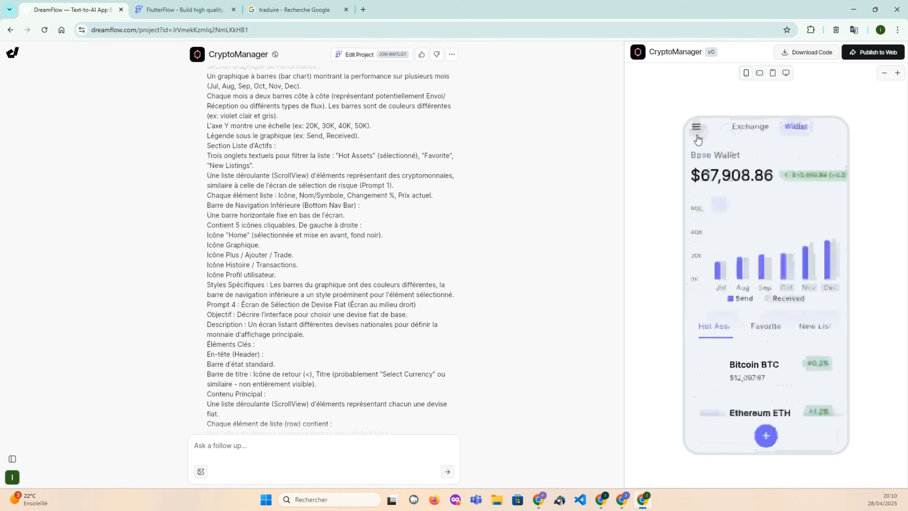
In the previewed app's settings, toggle Dark Mode on and off, set the currency to Euro (EUR), and return to the wallet
{"action": "left_click", "coordinate": [805, 438]}
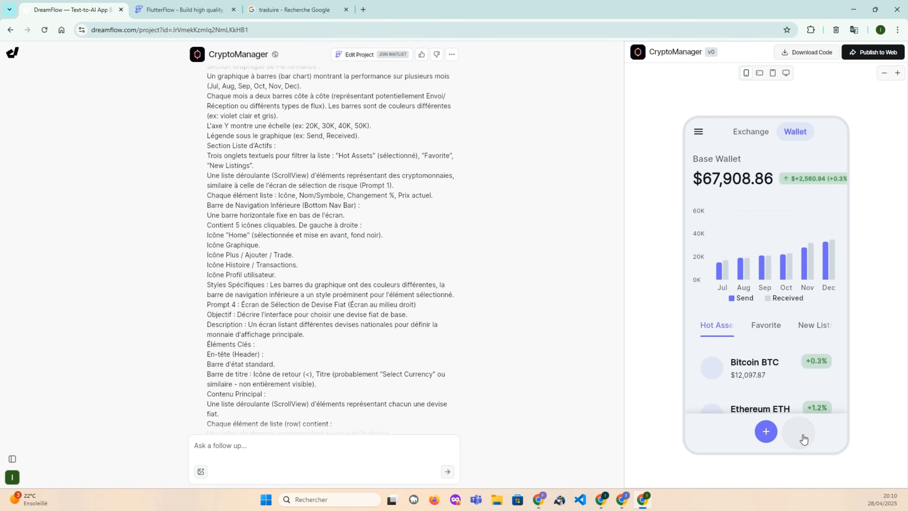
{"action": "left_click", "coordinate": [827, 435]}
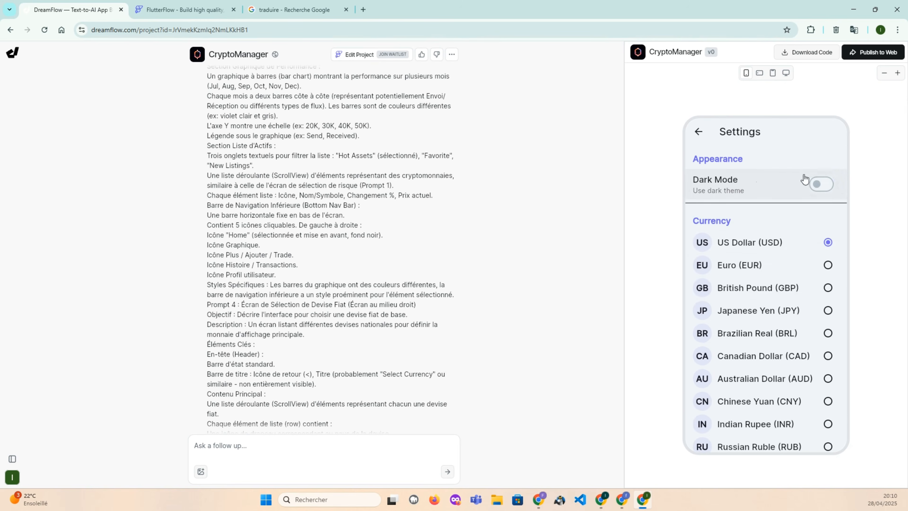
{"action": "left_click", "coordinate": [823, 186]}
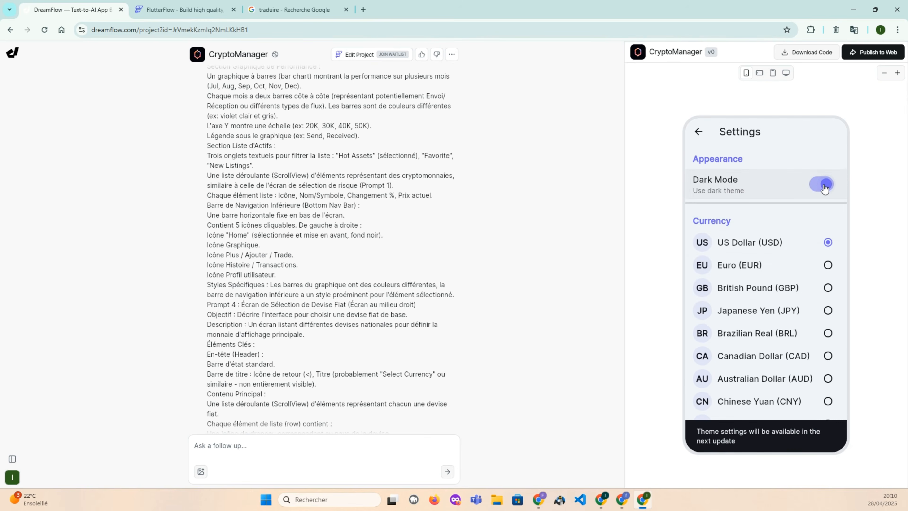
{"action": "left_click", "coordinate": [823, 185]}
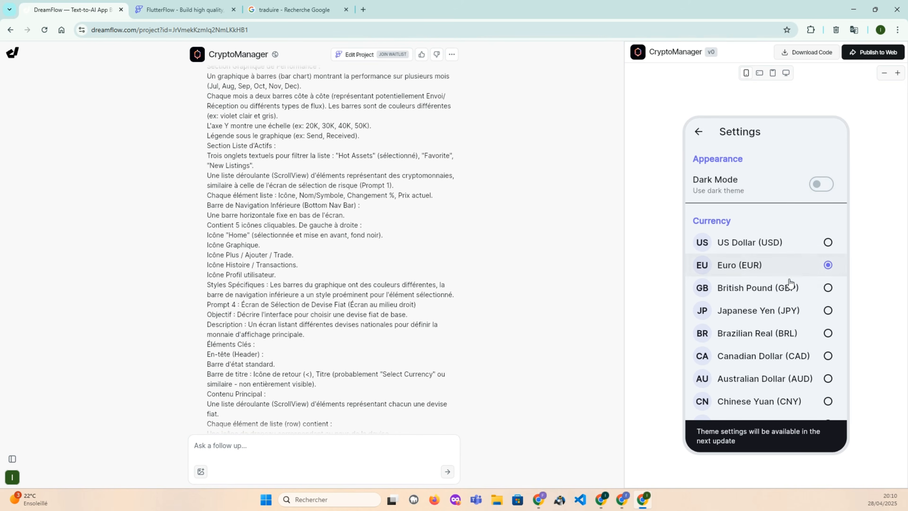
{"action": "left_click", "coordinate": [703, 124]}
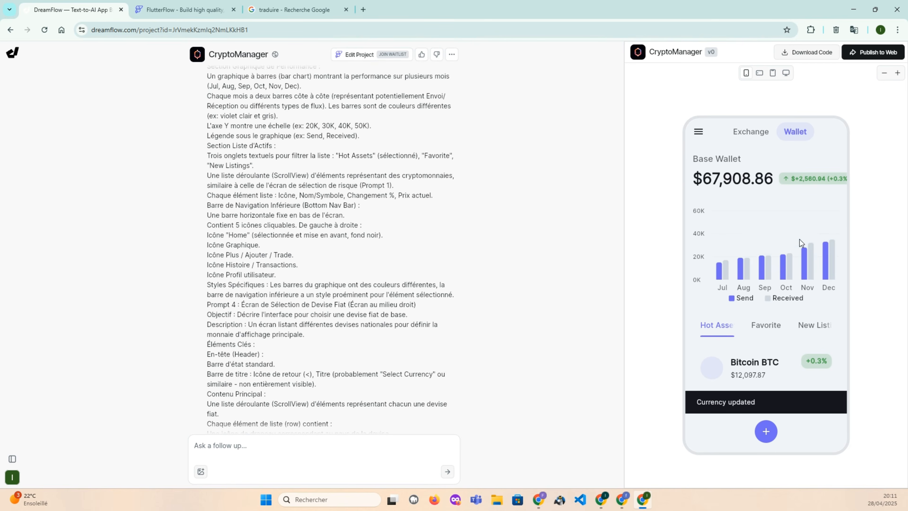
Inspect the monthly bars in the wallet's Send/Received chart and look through the Hot Assets list
{"action": "mouse_move", "coordinate": [788, 262]}
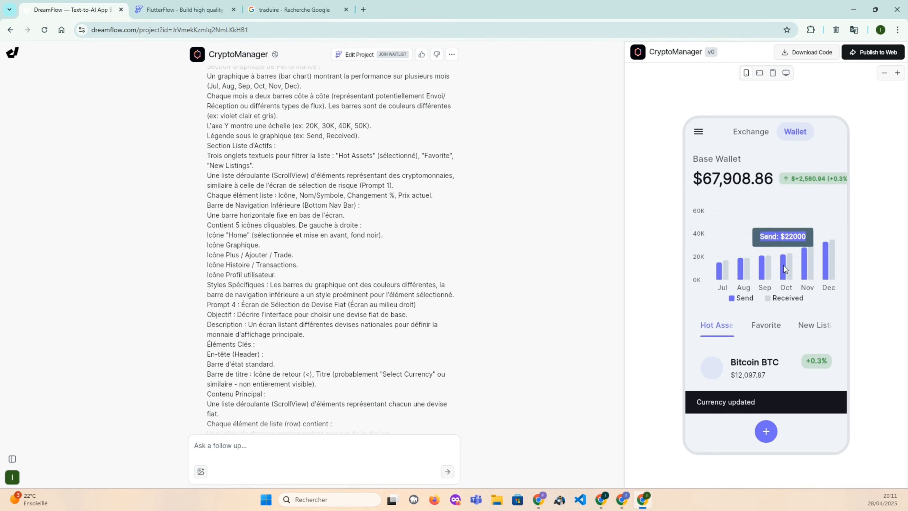
{"action": "mouse_move", "coordinate": [763, 278]}
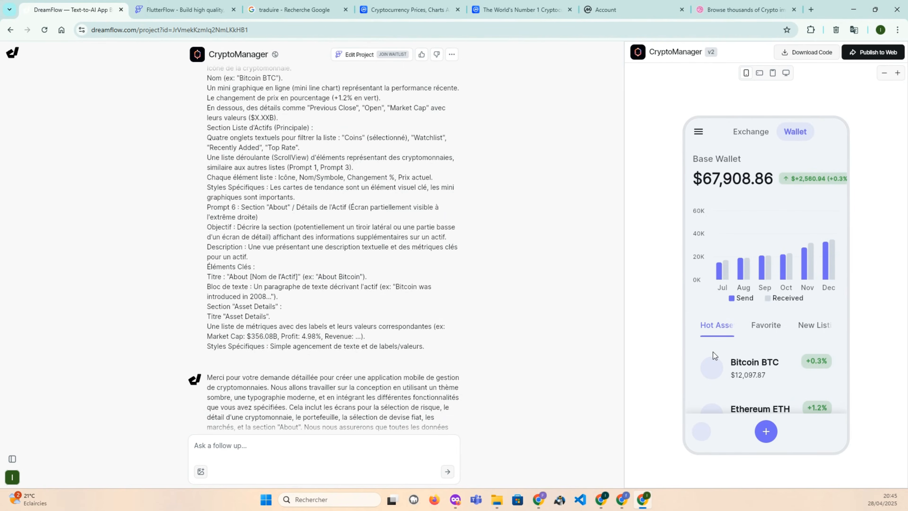
{"action": "scroll", "coordinate": [726, 354], "scroll_direction": "down", "scroll_amount": 5}
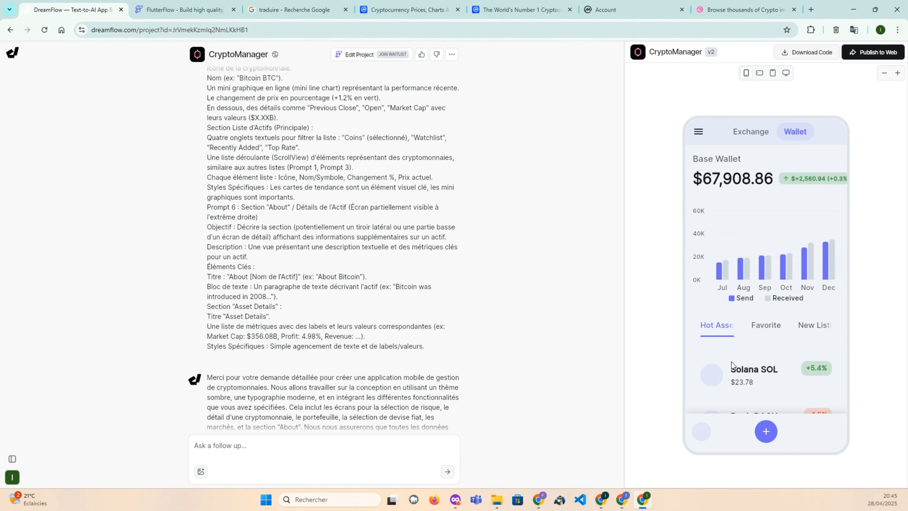
{"action": "scroll", "coordinate": [731, 362], "scroll_direction": "down", "scroll_amount": 1}
{"action": "scroll", "coordinate": [730, 360], "scroll_direction": "up", "scroll_amount": 5}
{"action": "scroll", "coordinate": [727, 359], "scroll_direction": "up", "scroll_amount": 2}
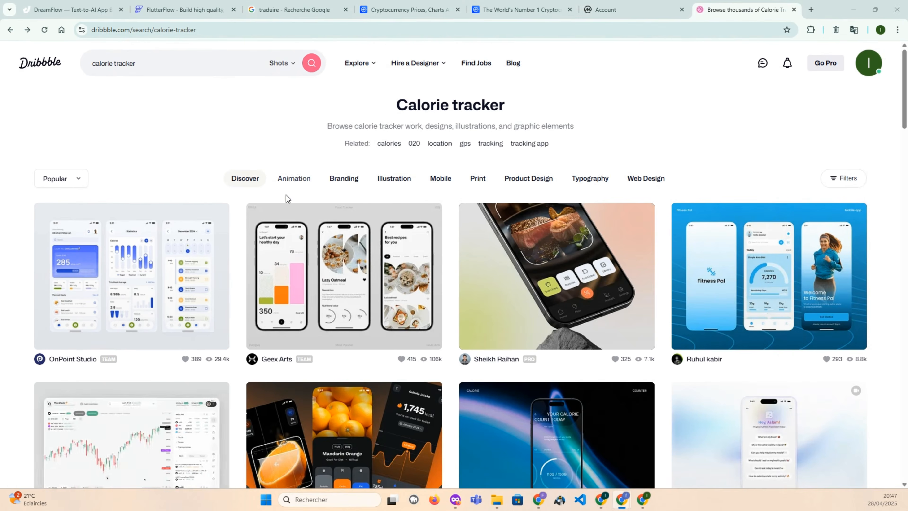
Browse the calorie tracker designs on Dribbble and examine the "Diet App - Calories Tracker Mobile App UI/UX" shot
{"action": "scroll", "coordinate": [336, 287], "scroll_direction": "down", "scroll_amount": 3}
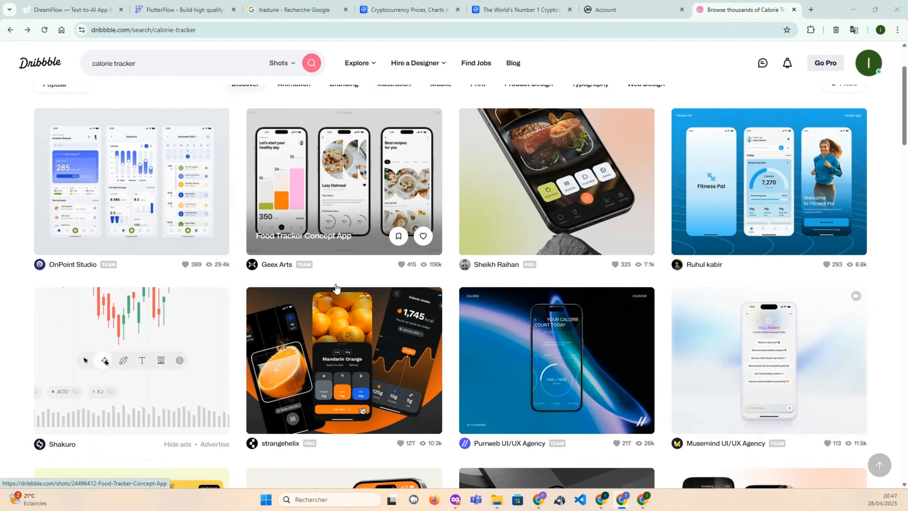
{"action": "scroll", "coordinate": [336, 250], "scroll_direction": "up", "scroll_amount": 3}
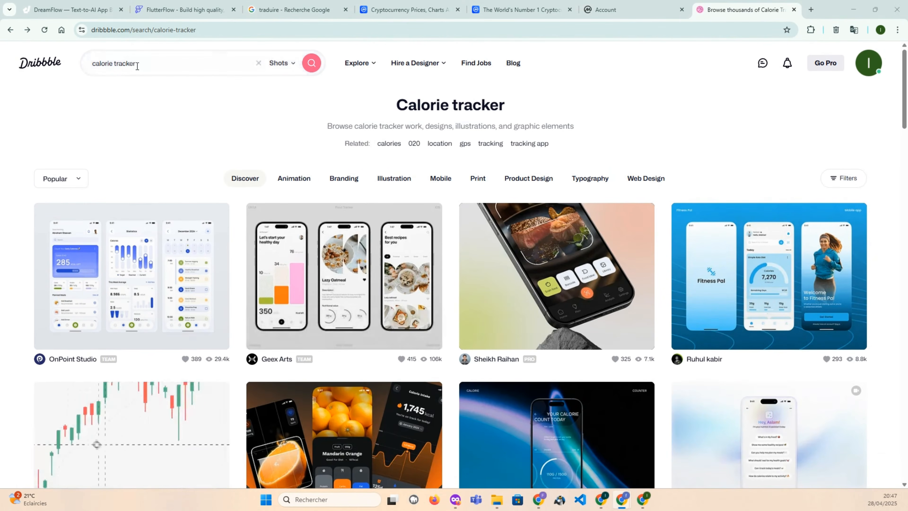
{"action": "left_click", "coordinate": [119, 268]}
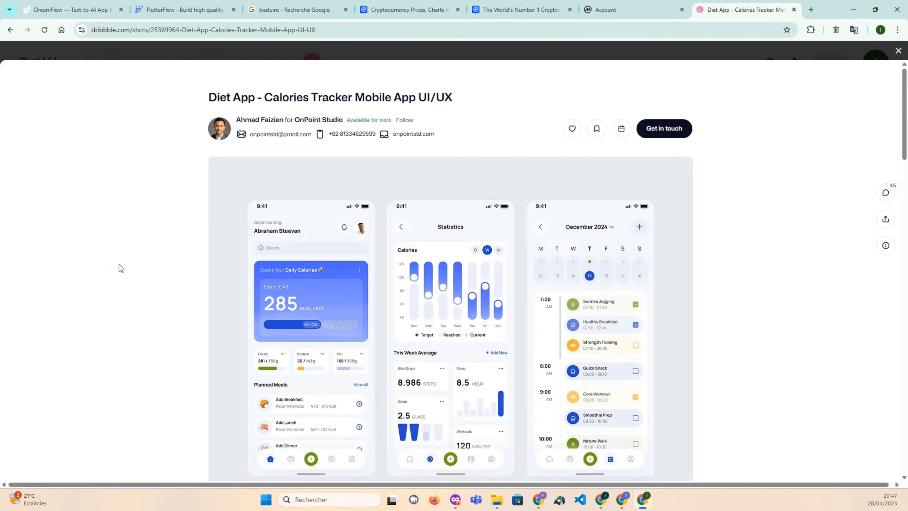
{"action": "scroll", "coordinate": [263, 272], "scroll_direction": "down", "scroll_amount": 1}
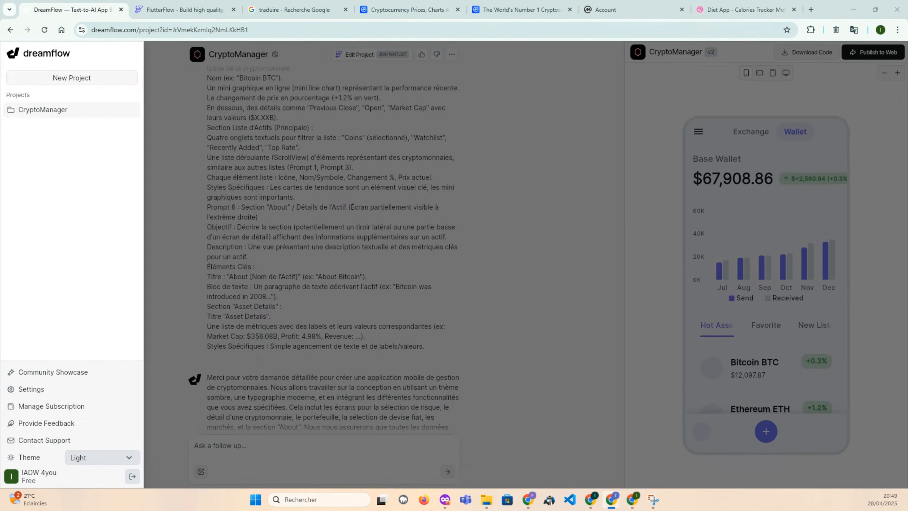
Start a new project and attach the images trakercalorie1, trakercalorie2 and trakercalorie3 to its prompt
{"action": "left_click", "coordinate": [82, 79]}
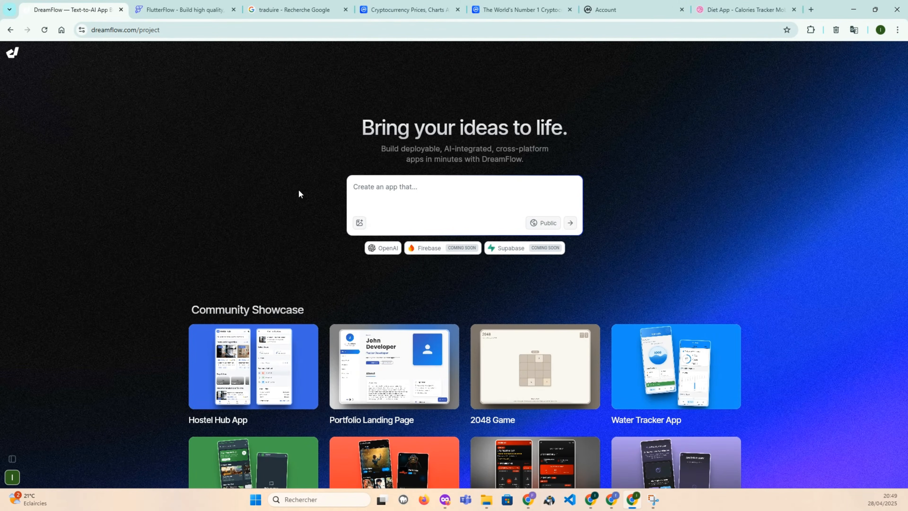
{"action": "left_click", "coordinate": [359, 222]}
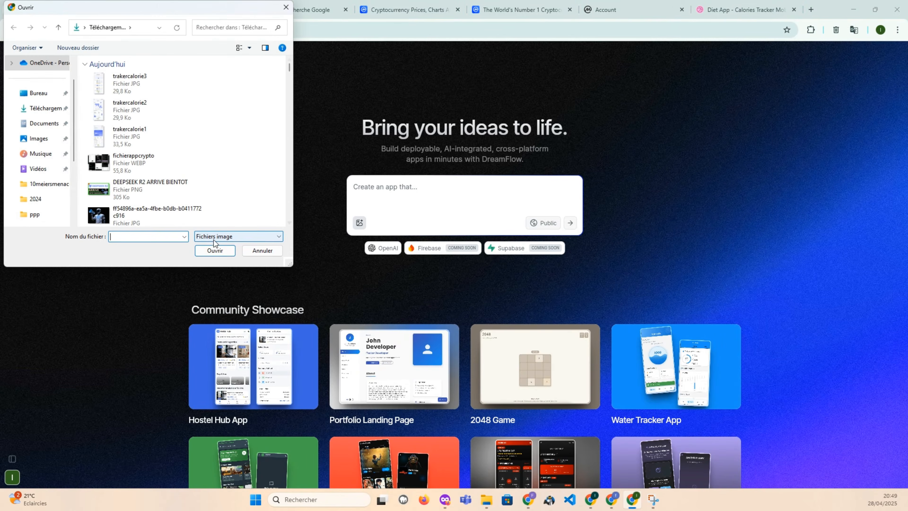
{"action": "left_click", "coordinate": [110, 81]}
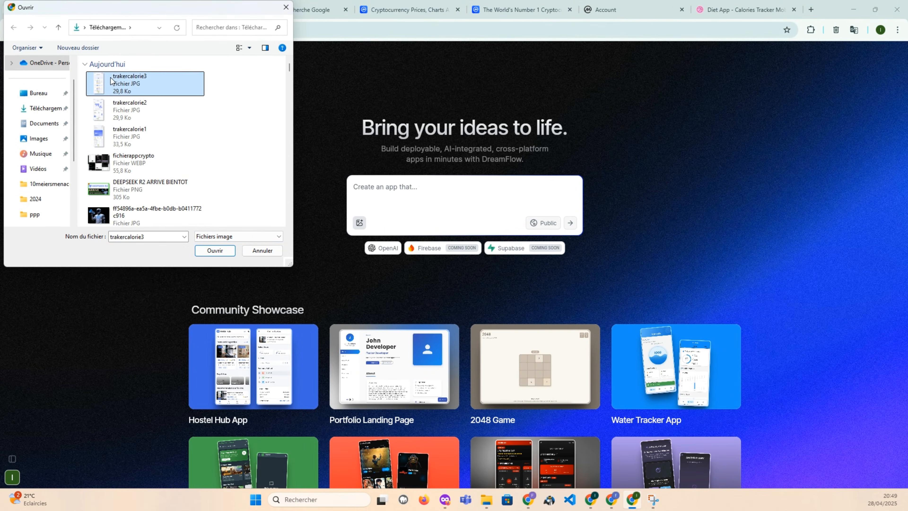
{"action": "left_click", "coordinate": [125, 134], "text": "shift"}
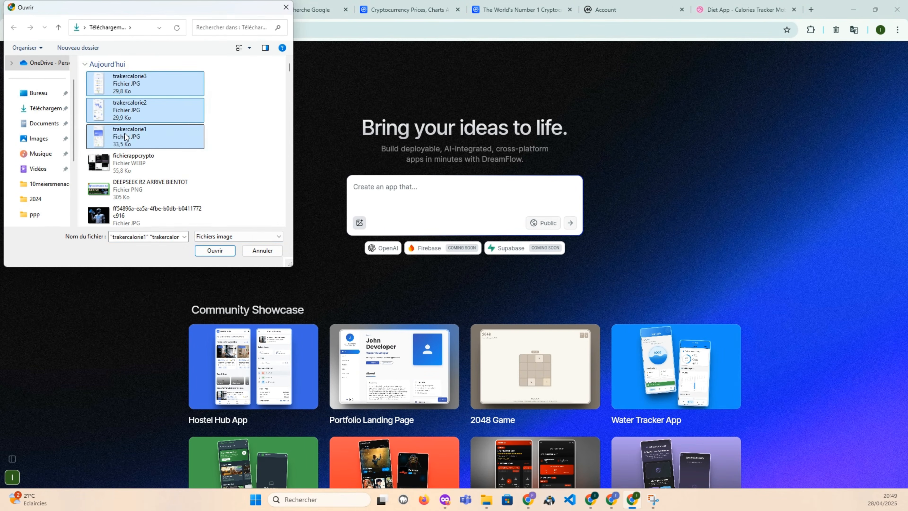
{"action": "left_click", "coordinate": [217, 252]}
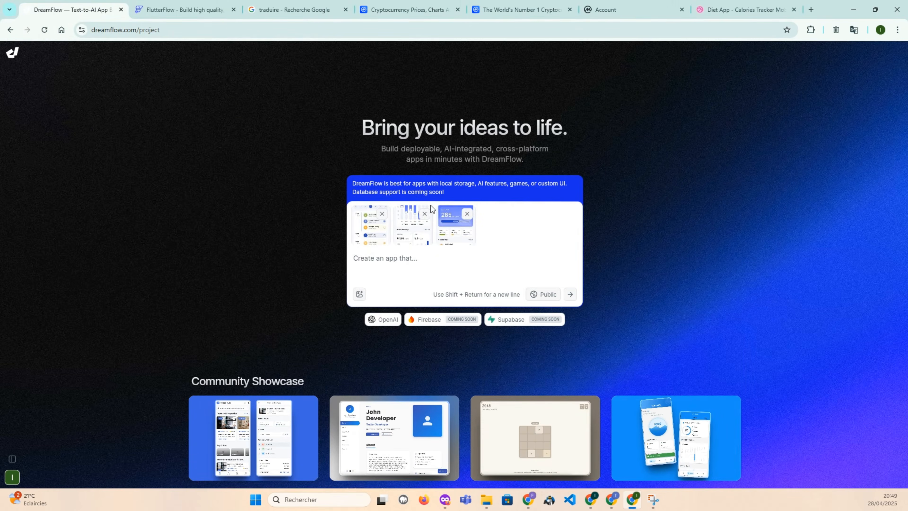
Submit the prompt "creer moi la meme application. c'est une application de gestion de calories" with the attached images to generate the app
{"action": "left_click", "coordinate": [387, 264]}
{"action": "type", "text": "creer moi la meme application. c'est une "}
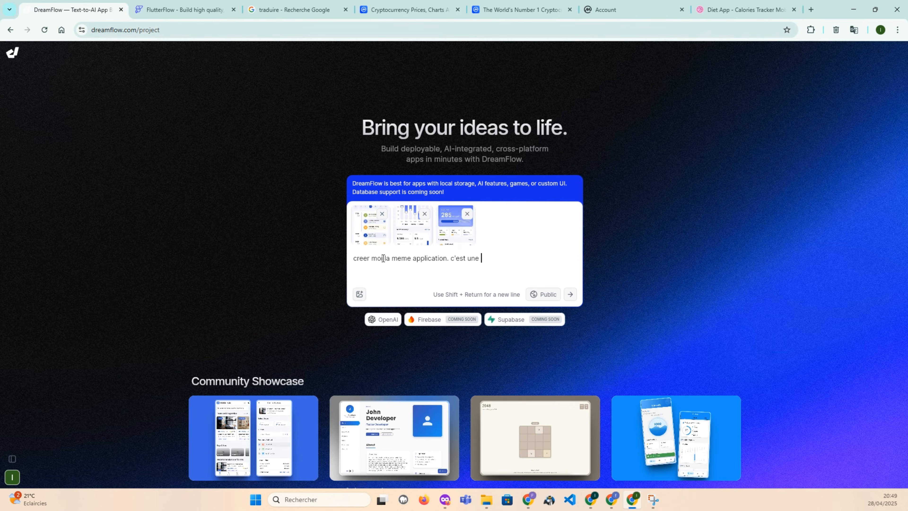
{"action": "type", "text": "app"}
{"action": "type", "text": "lication de gest "}
{"action": "type", "text": "on de calories"}
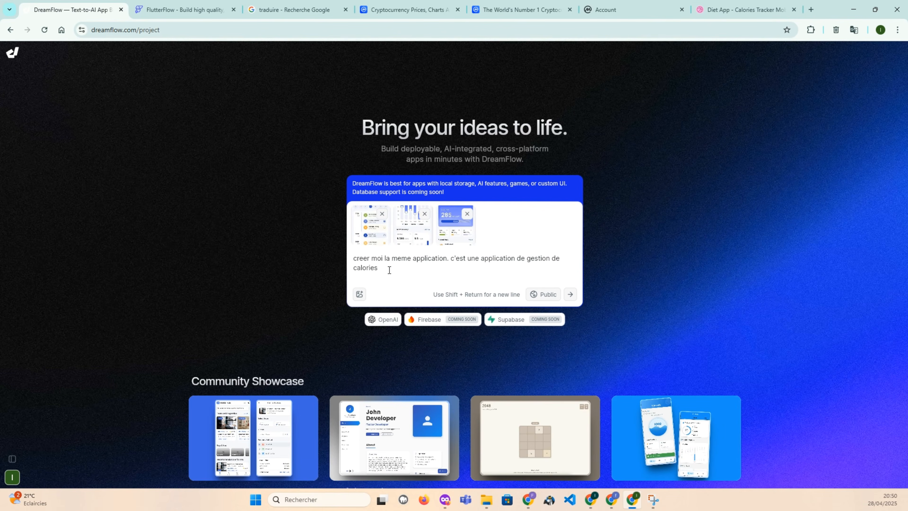
{"action": "left_click", "coordinate": [570, 294]}
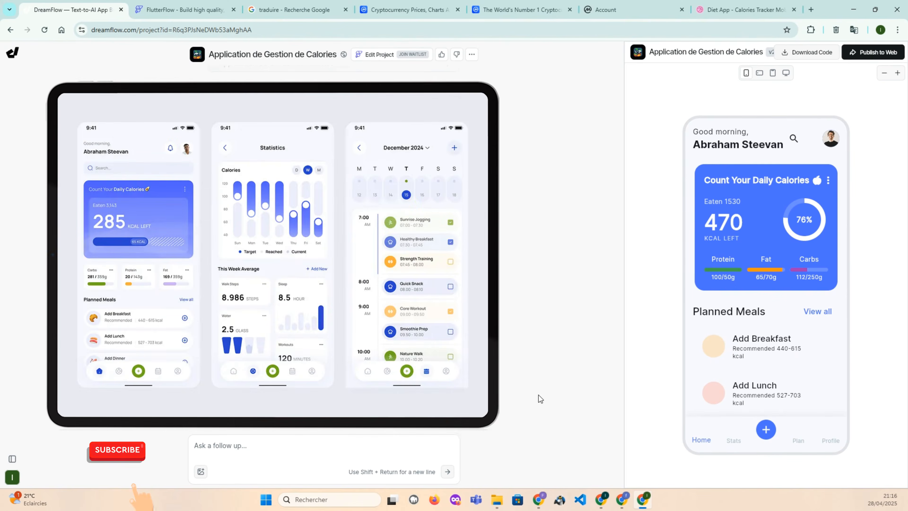
Look through the generated calorie app's home screen, covering the daily calorie card, Planned Meals and Today's Meals
{"action": "left_click", "coordinate": [730, 314]}
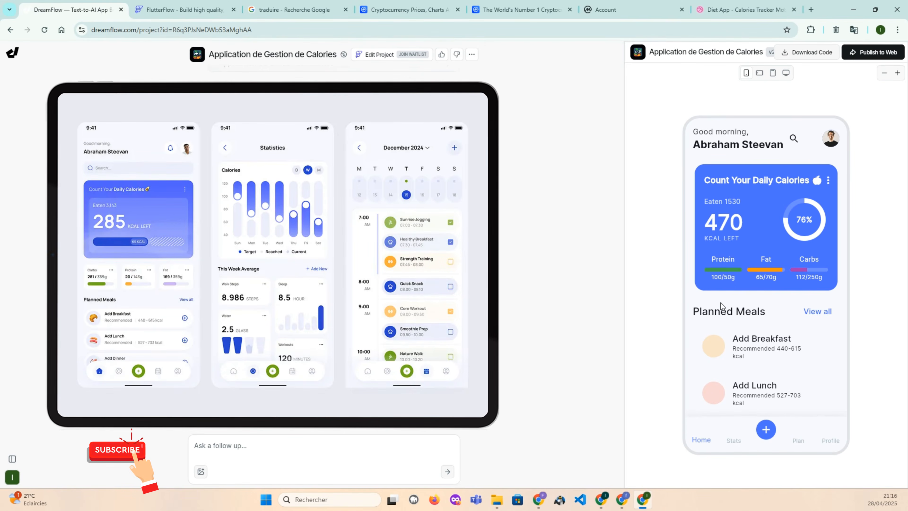
{"action": "scroll", "coordinate": [726, 303], "scroll_direction": "down", "scroll_amount": 6}
{"action": "scroll", "coordinate": [734, 305], "scroll_direction": "up", "scroll_amount": 6}
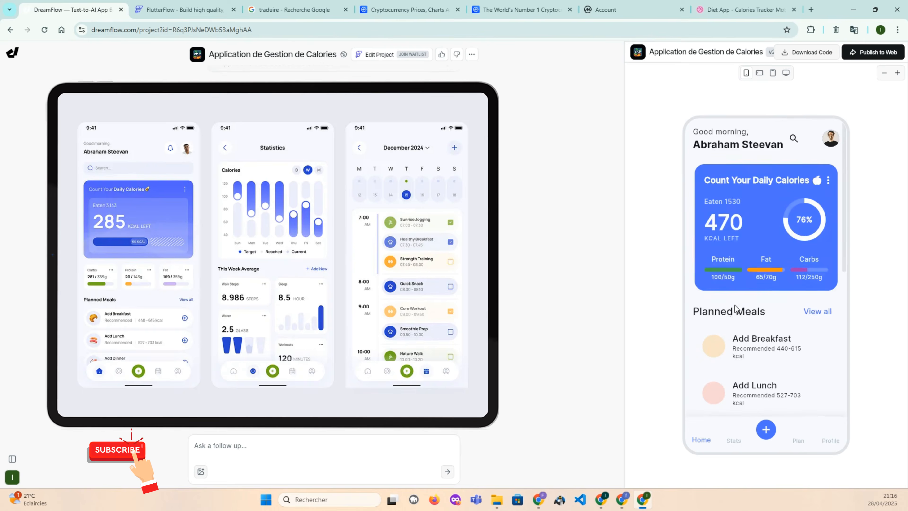
{"action": "scroll", "coordinate": [735, 312], "scroll_direction": "down", "scroll_amount": 6}
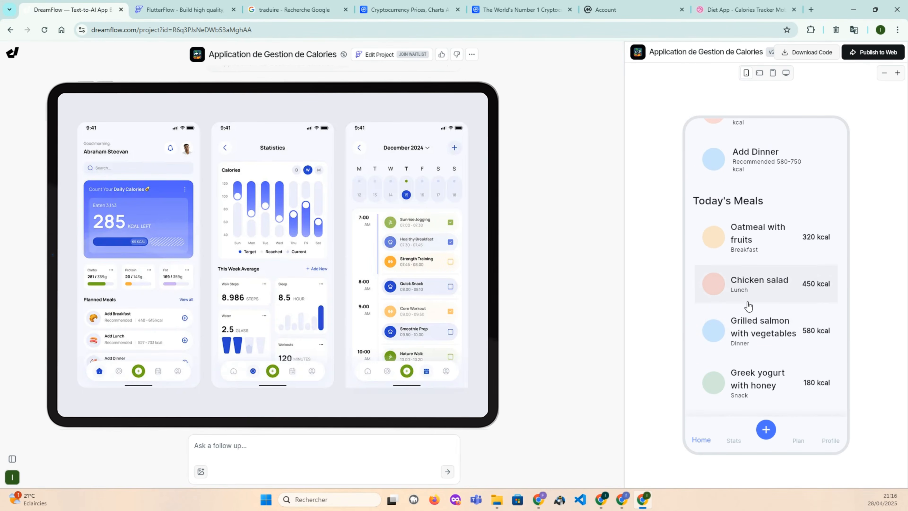
{"action": "scroll", "coordinate": [749, 306], "scroll_direction": "up", "scroll_amount": 4}
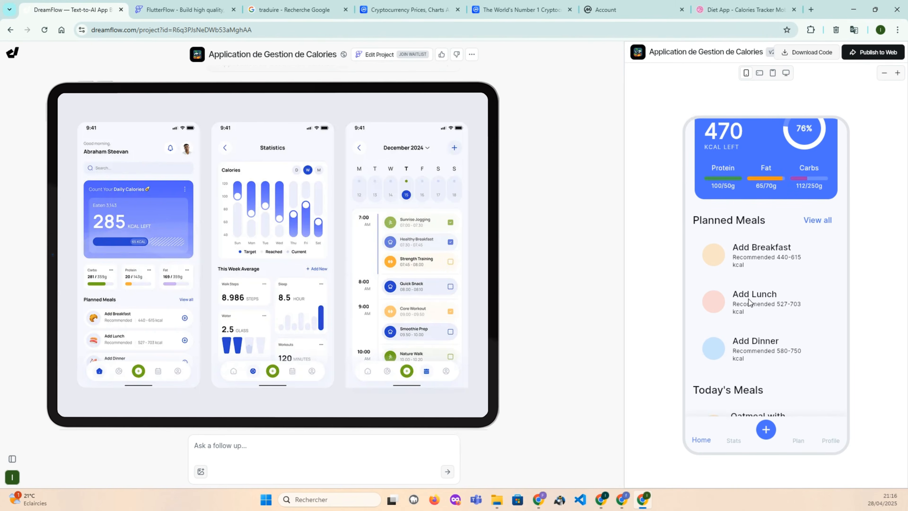
{"action": "scroll", "coordinate": [749, 298], "scroll_direction": "up", "scroll_amount": 2}
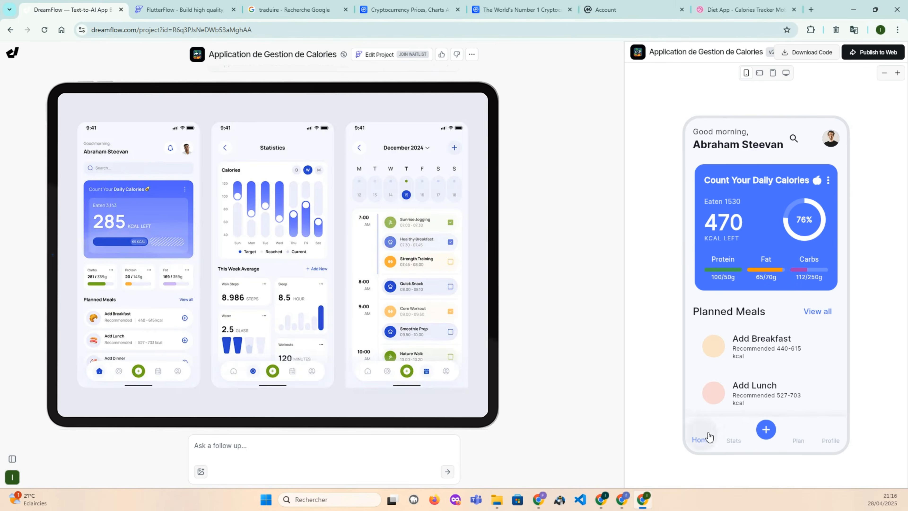
View the previewed app's Statistics page and try the D, W and M periods of the Calories chart
{"action": "left_click", "coordinate": [733, 439]}
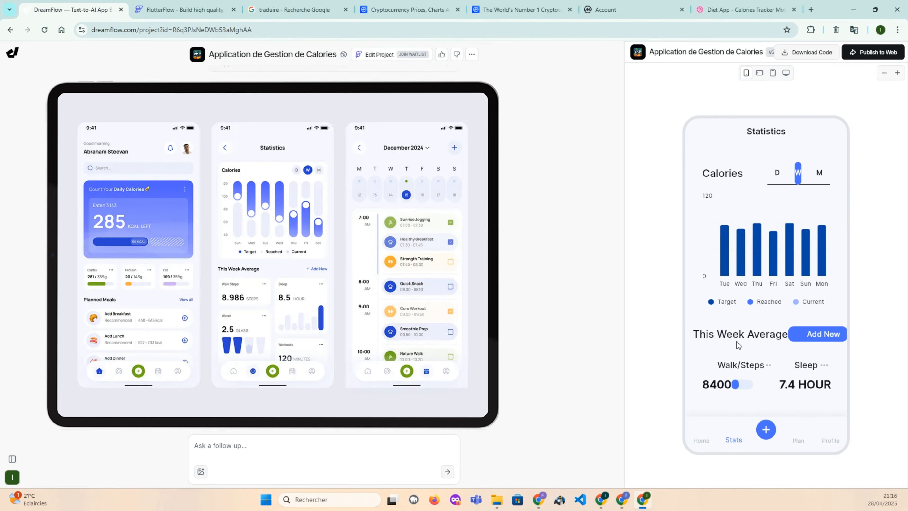
{"action": "left_click", "coordinate": [775, 174]}
{"action": "left_click", "coordinate": [797, 174]}
{"action": "left_click", "coordinate": [818, 173]}
View the Meal Plan for April 15, 9, 21 and 28, 2025, and look through the April 28 activities
{"action": "left_click", "coordinate": [799, 433]}
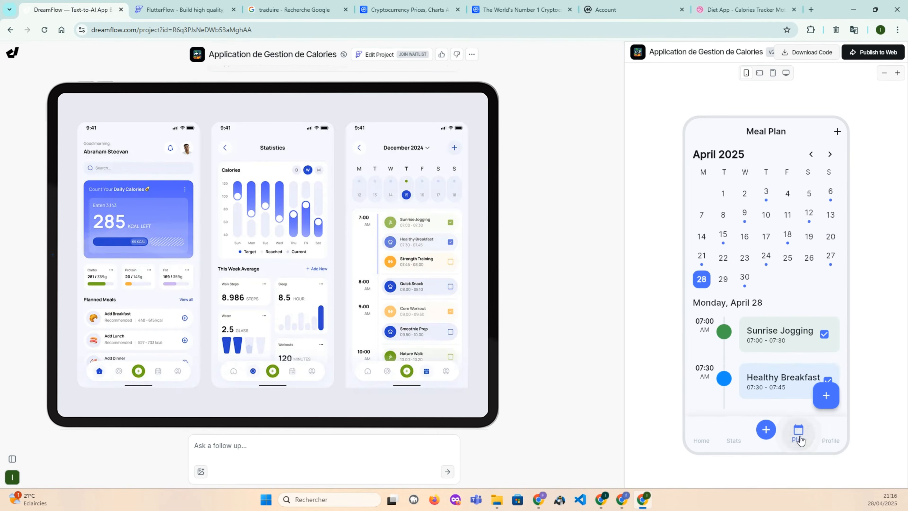
{"action": "left_click", "coordinate": [723, 238]}
{"action": "left_click", "coordinate": [745, 214]}
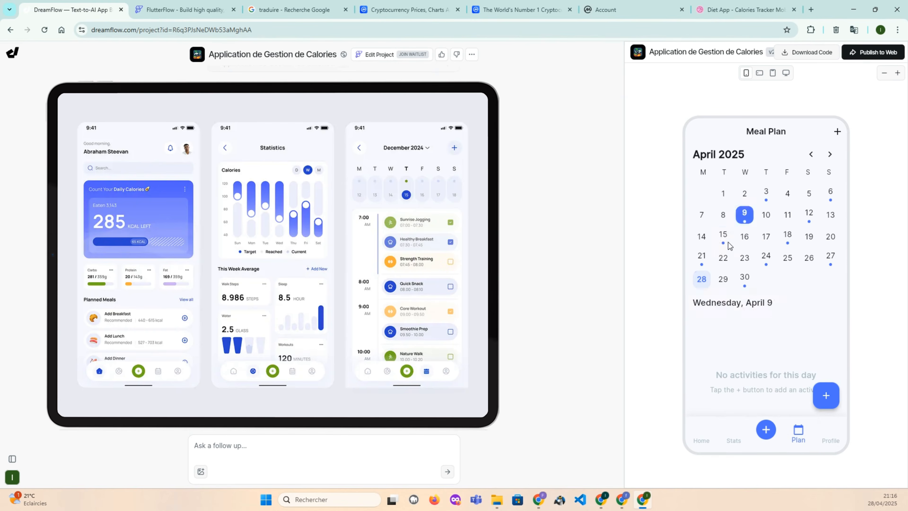
{"action": "left_click", "coordinate": [703, 258]}
{"action": "left_click", "coordinate": [701, 279]}
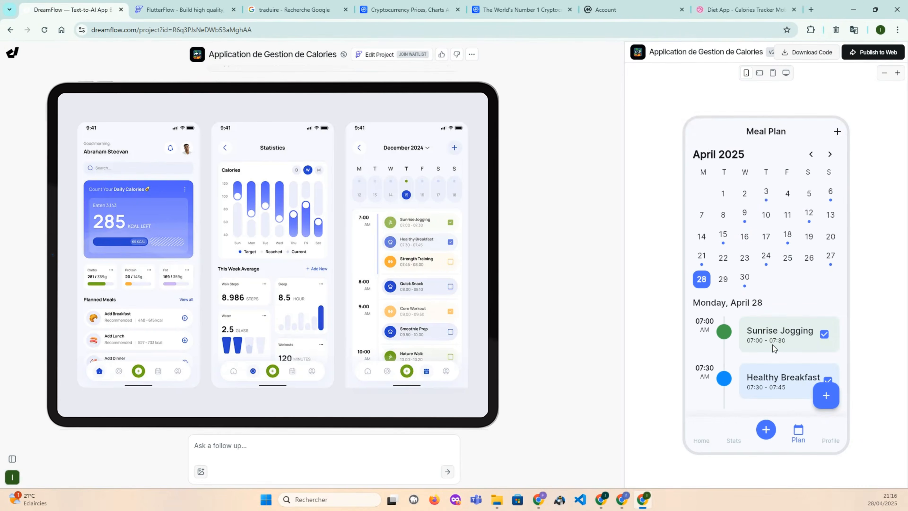
{"action": "scroll", "coordinate": [772, 345], "scroll_direction": "down", "scroll_amount": 1}
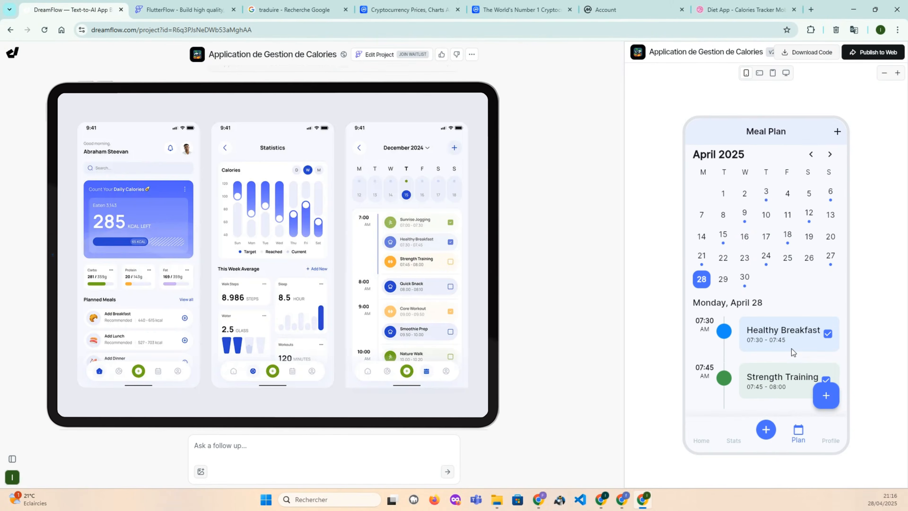
{"action": "scroll", "coordinate": [789, 349], "scroll_direction": "up", "scroll_amount": 1}
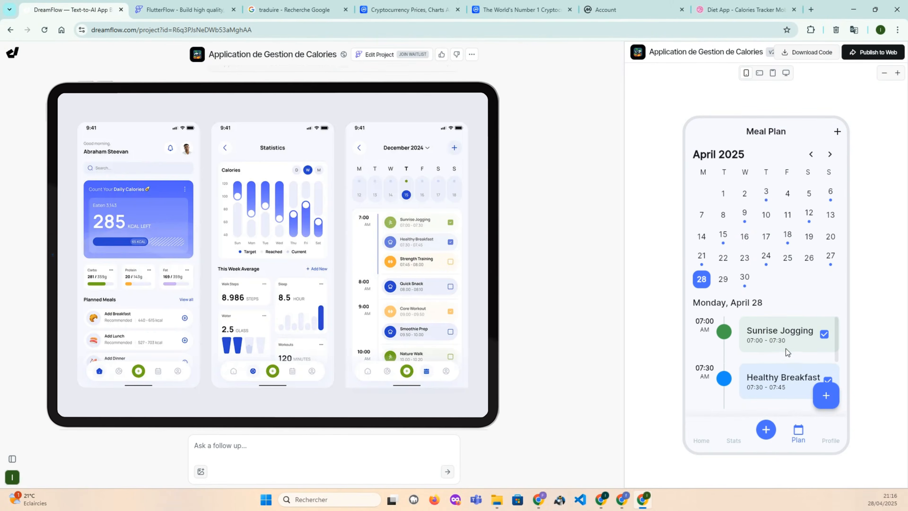
View the goals on the previewed app's Profile page and return to its home screen
{"action": "left_click", "coordinate": [818, 440]}
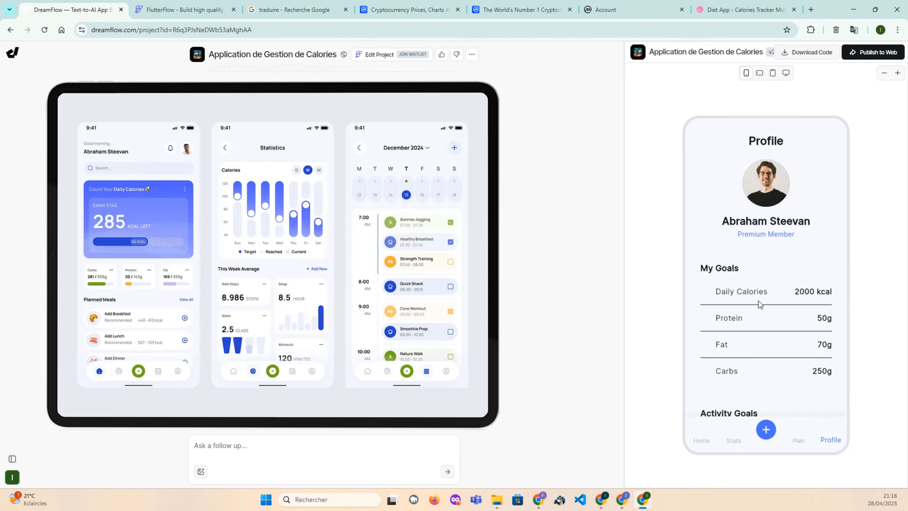
{"action": "left_click", "coordinate": [701, 441]}
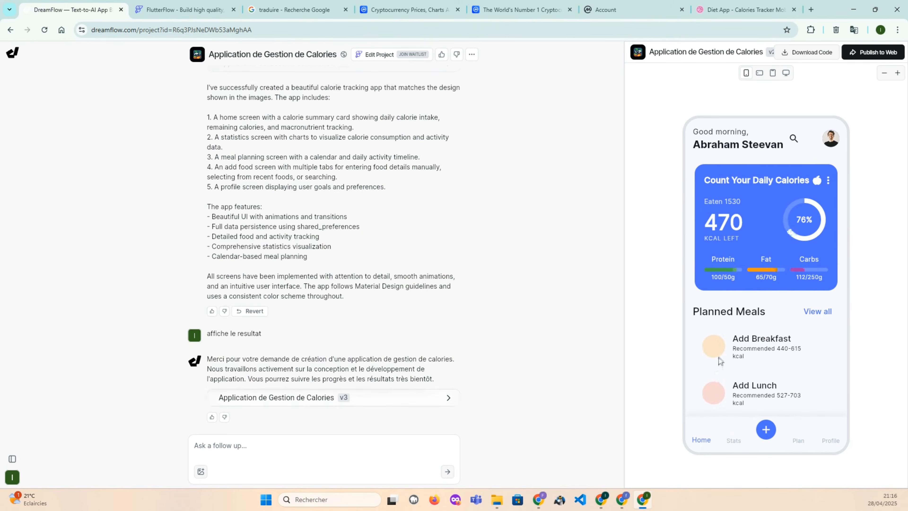